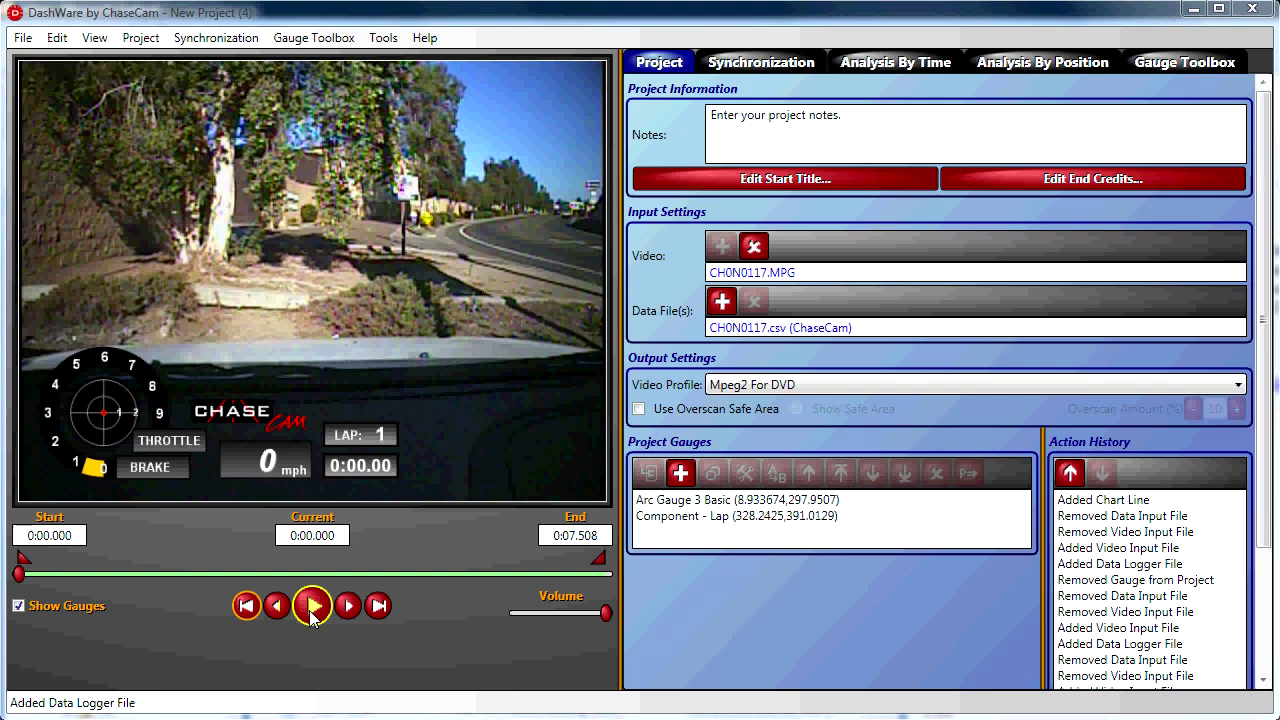
Preview the project video and load CH0N0117.csv into the Data Profile Editor with the ChaseCam profile selected.
click(311, 608)
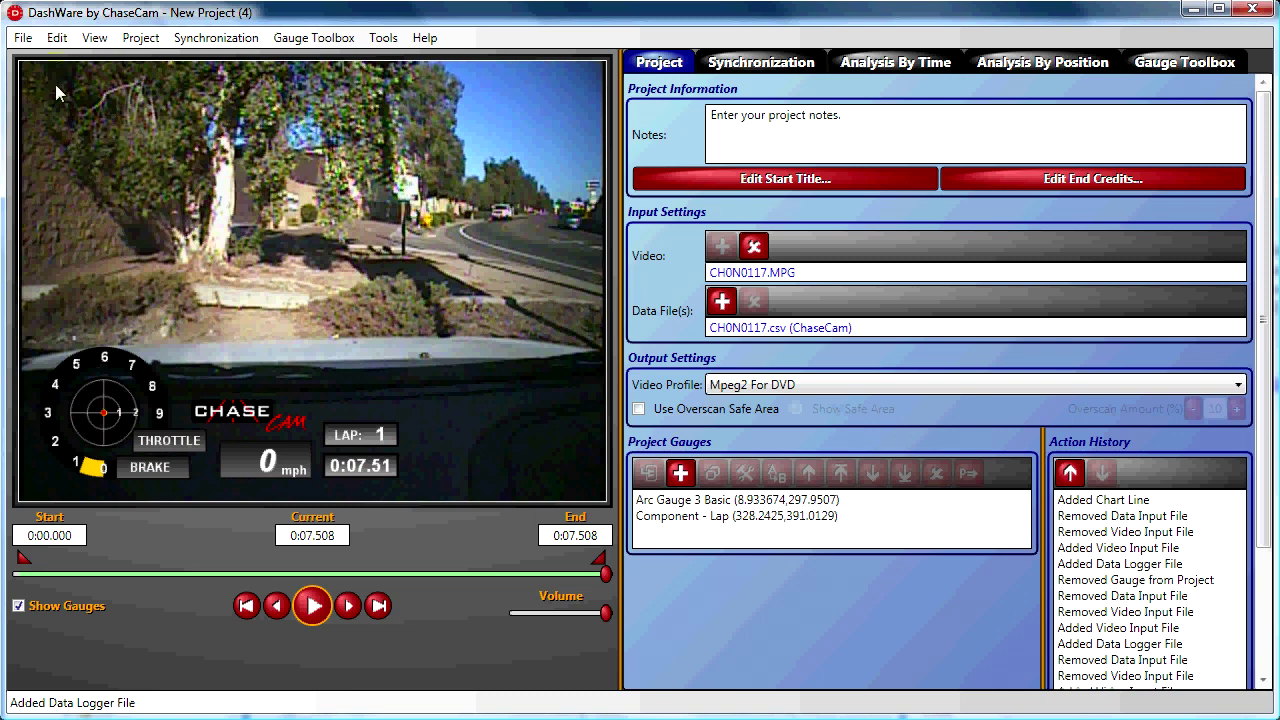
click(22, 38)
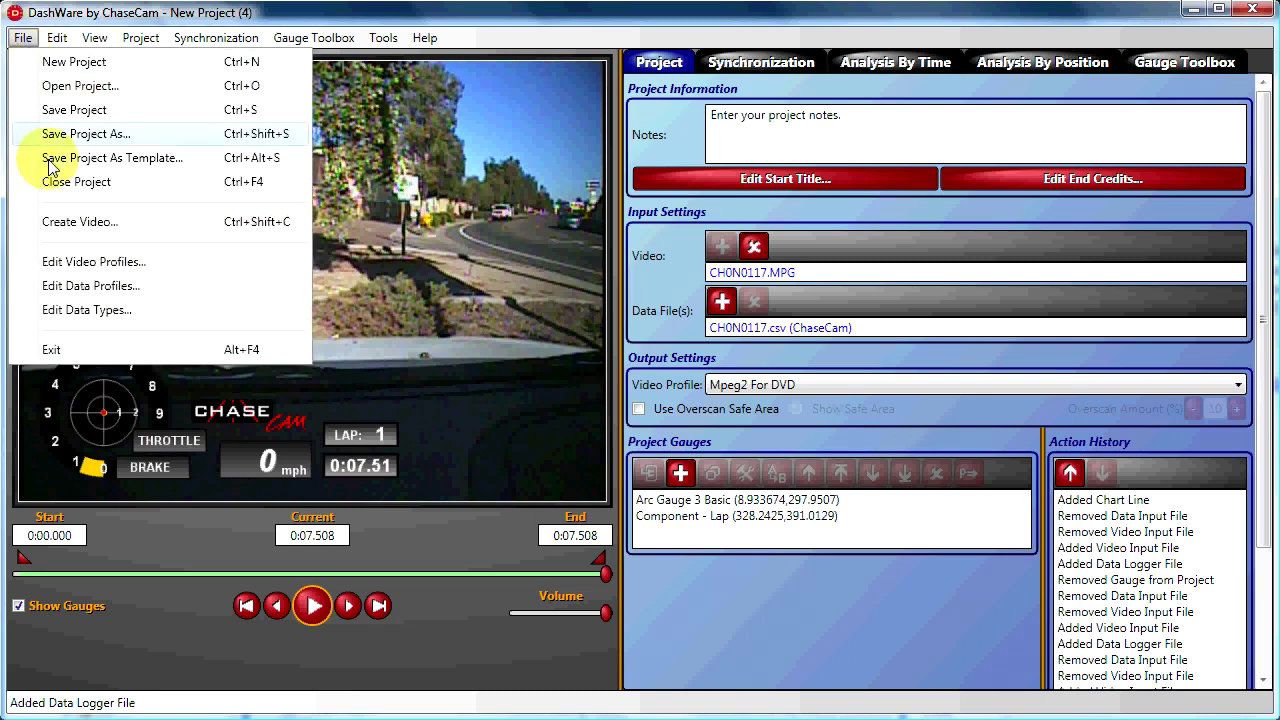
click(82, 287)
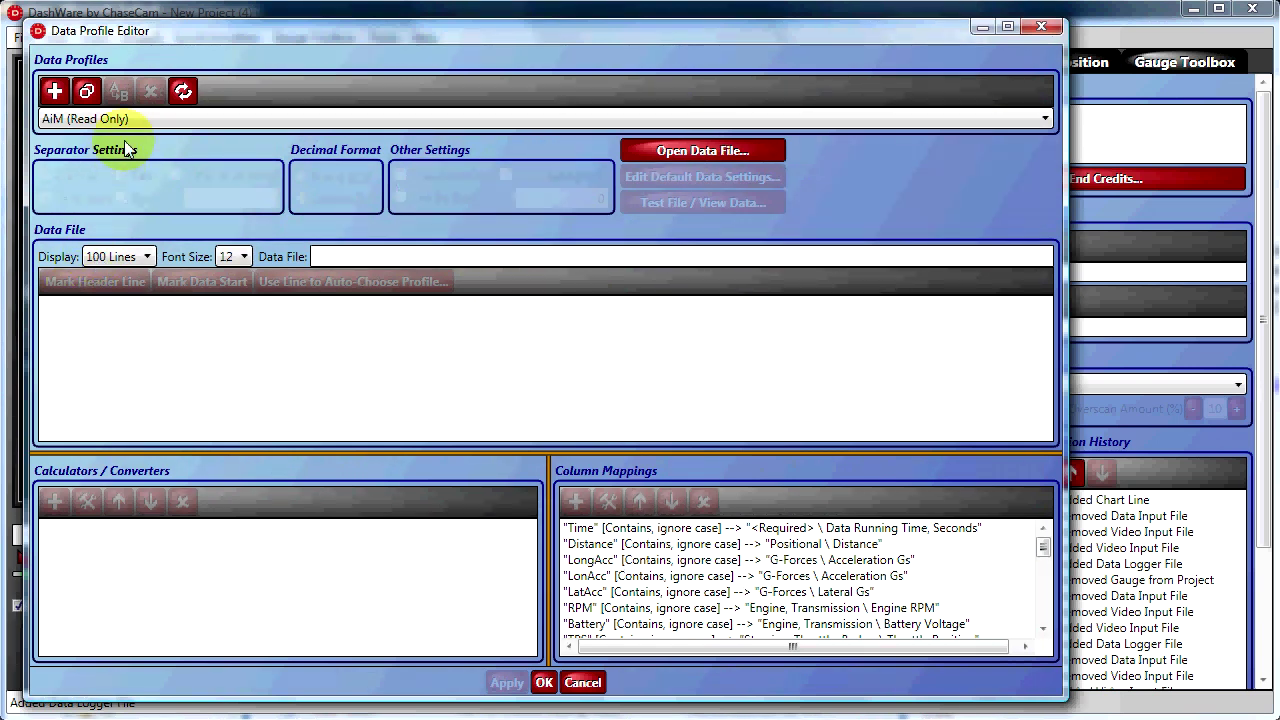
click(153, 119)
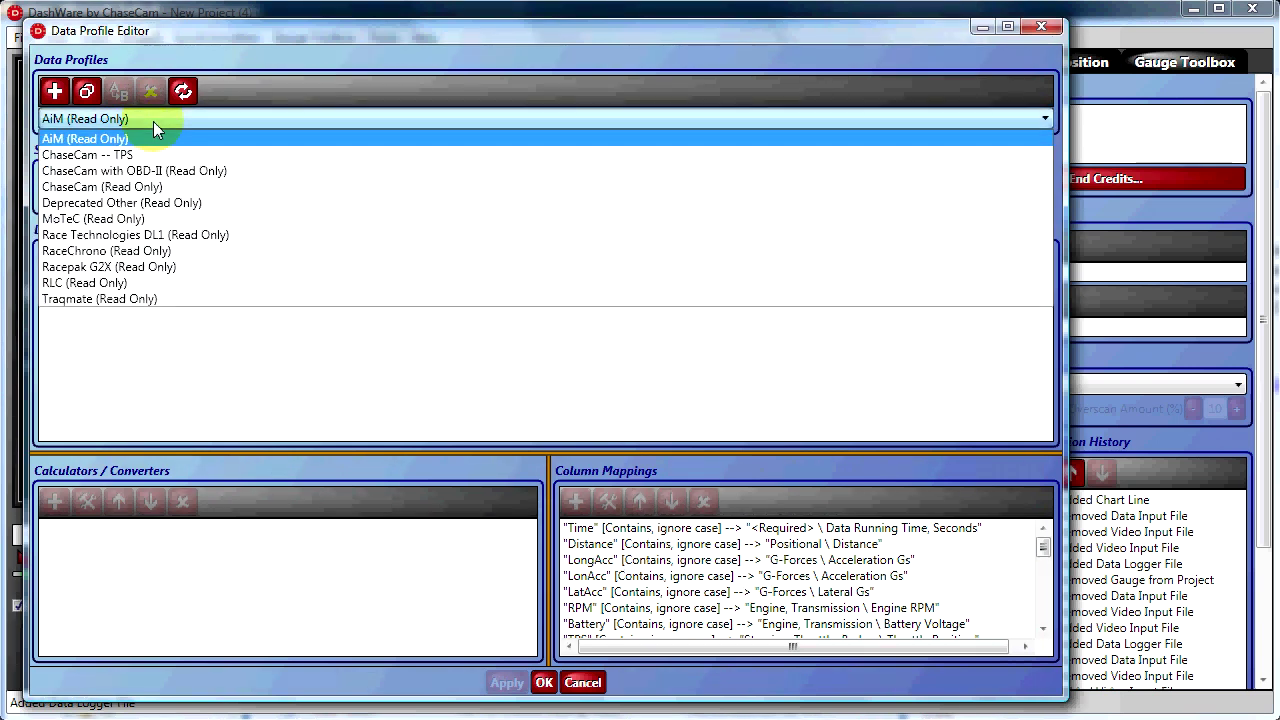
click(147, 188)
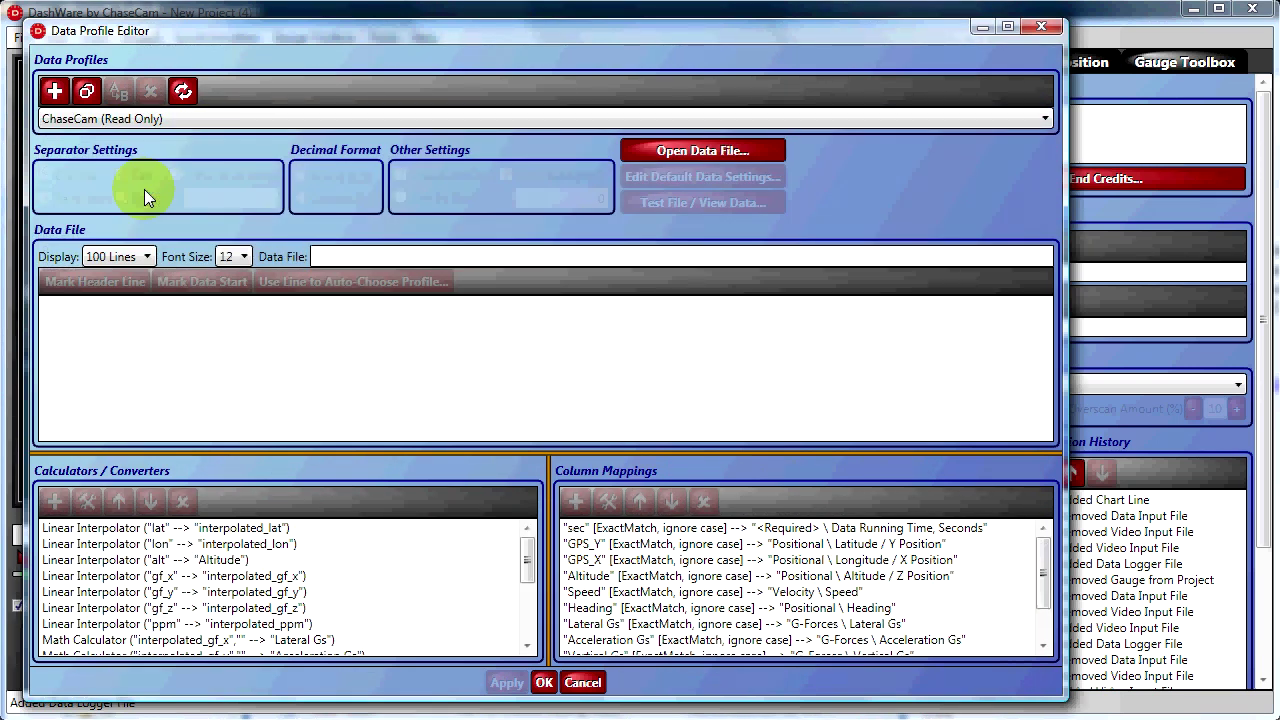
click(700, 152)
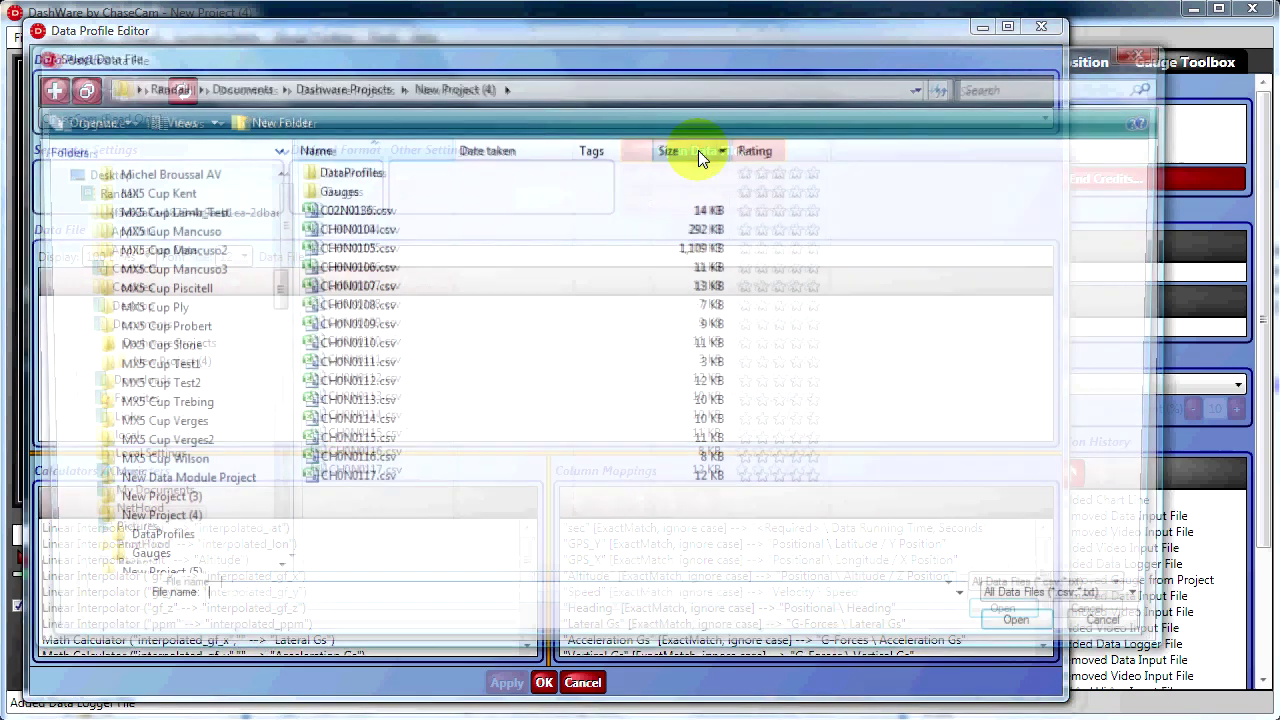
double_click(357, 477)
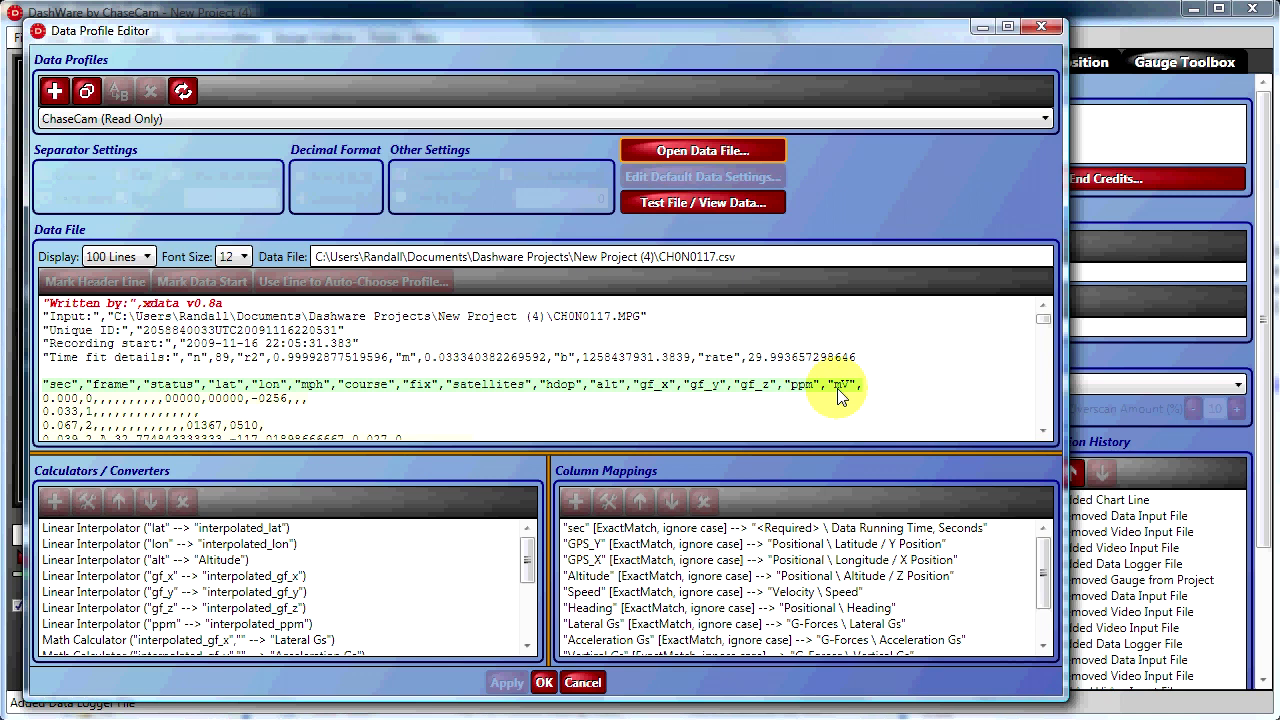
Clone the ChaseCam data profile under the name "ChaseCam -- TPS2".
click(87, 92)
drag(342, 87, 399, 87)
text(TPS2)
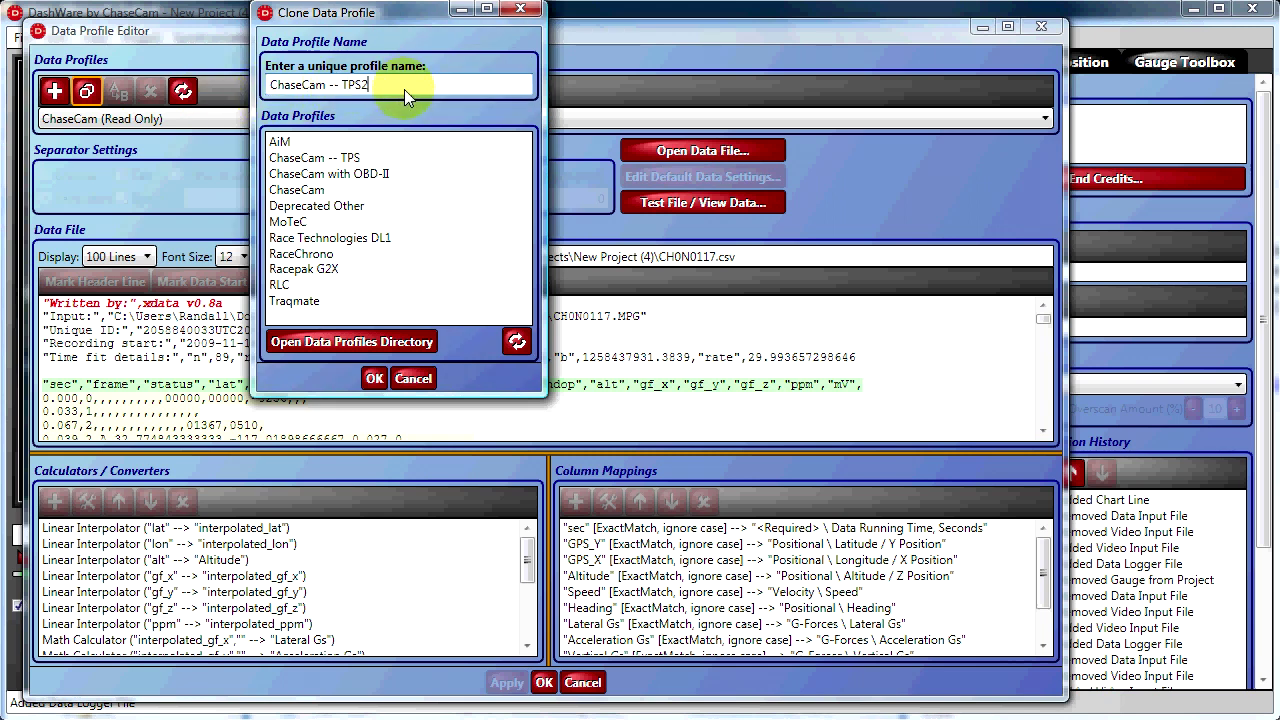
click(374, 378)
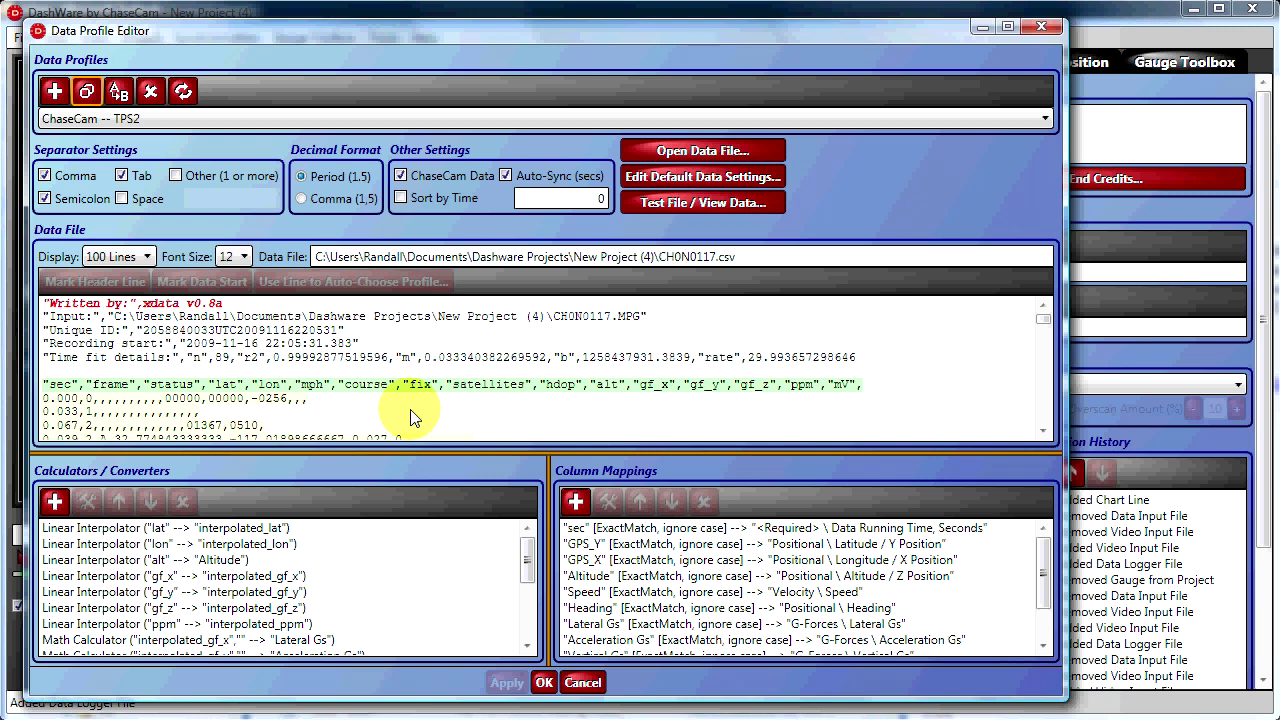
Add a Linear Interpolator to the profile with input value mV and output value interpolated_mV.
click(55, 503)
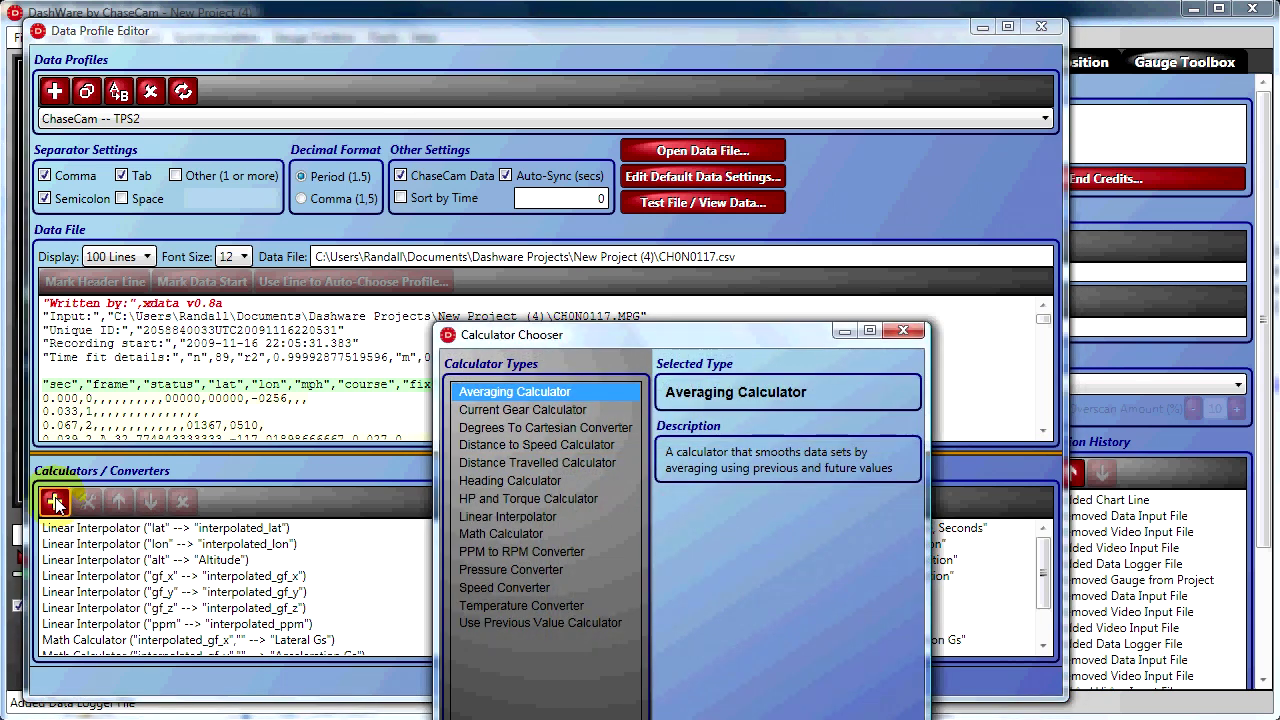
click(467, 520)
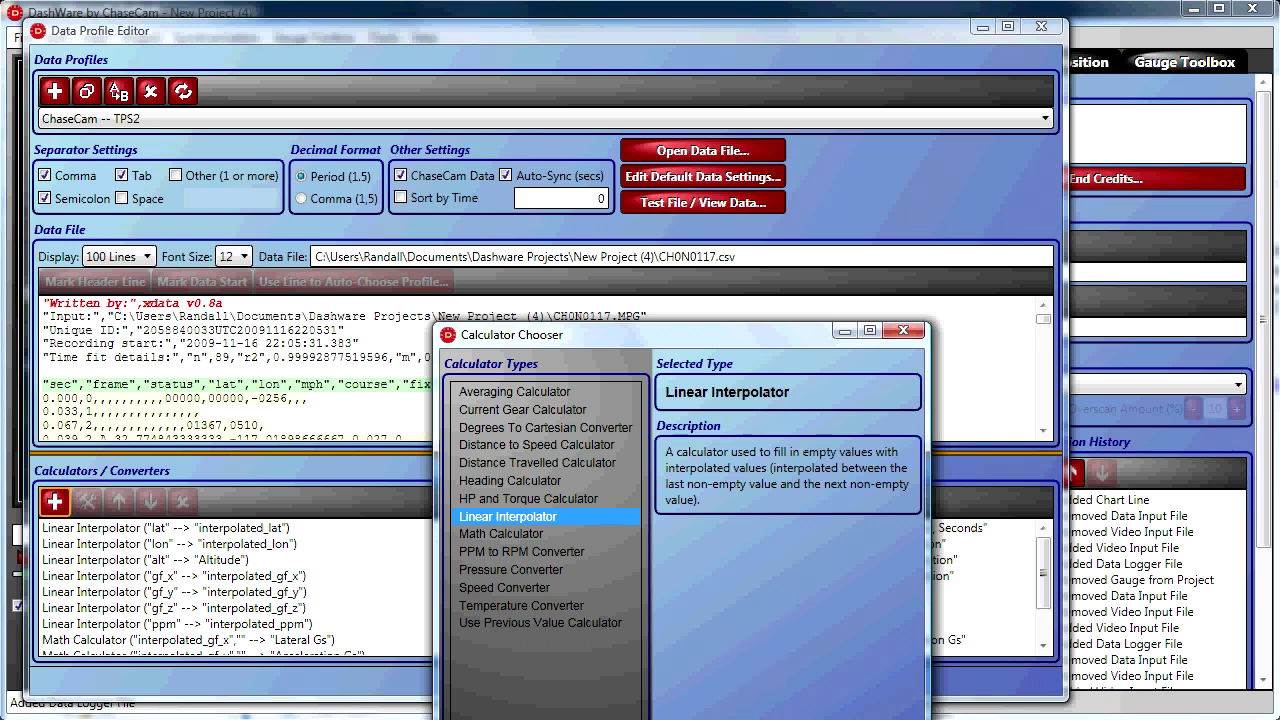
key(Return)
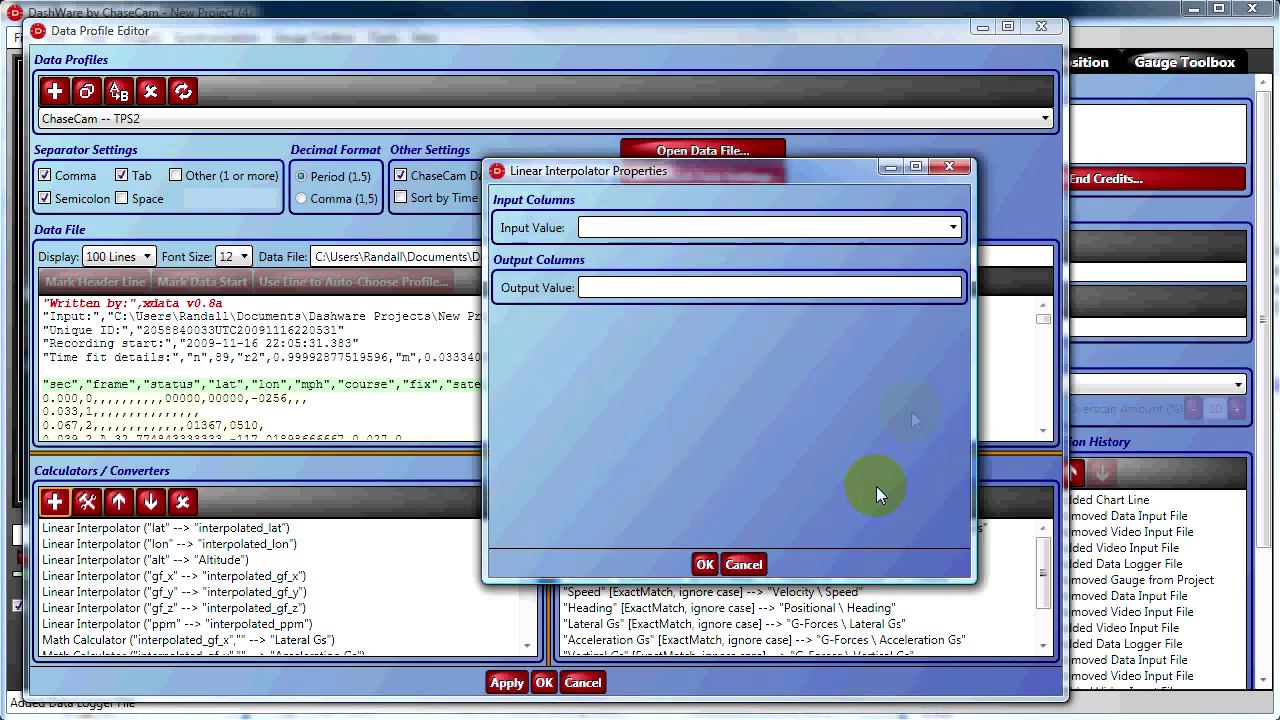
click(954, 228)
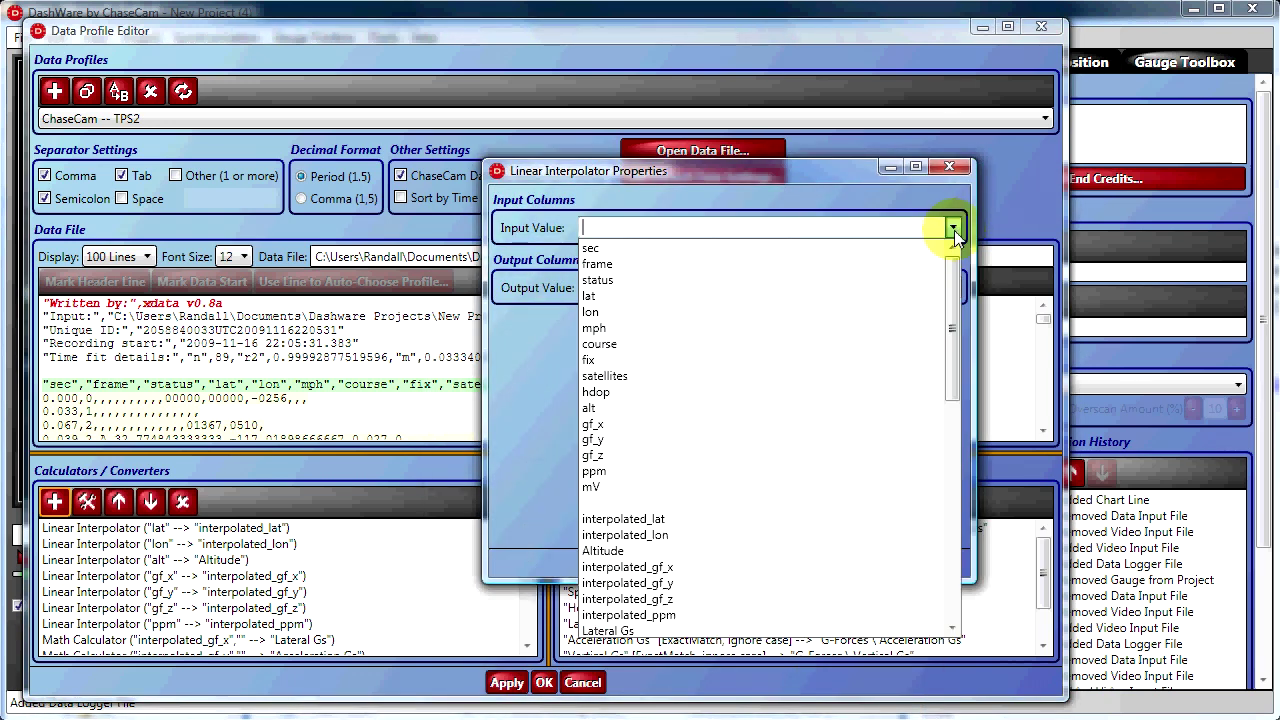
click(847, 488)
click(846, 288)
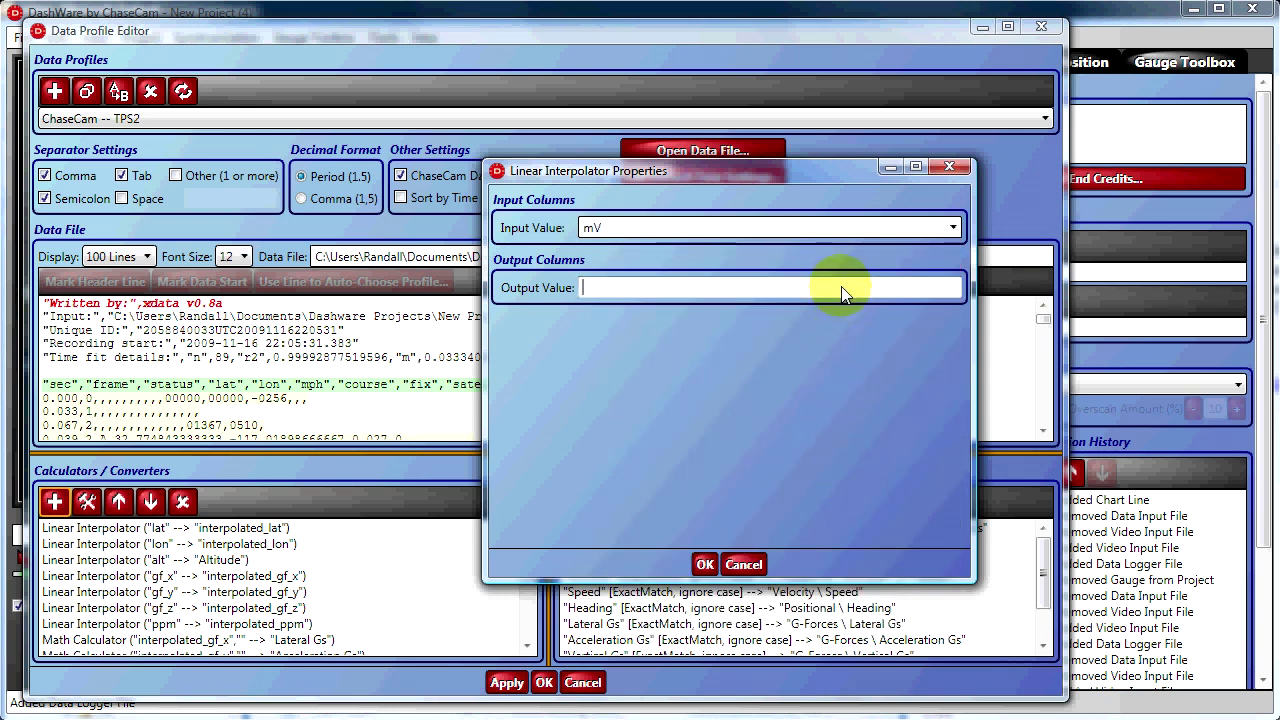
text(interpolated_mV)
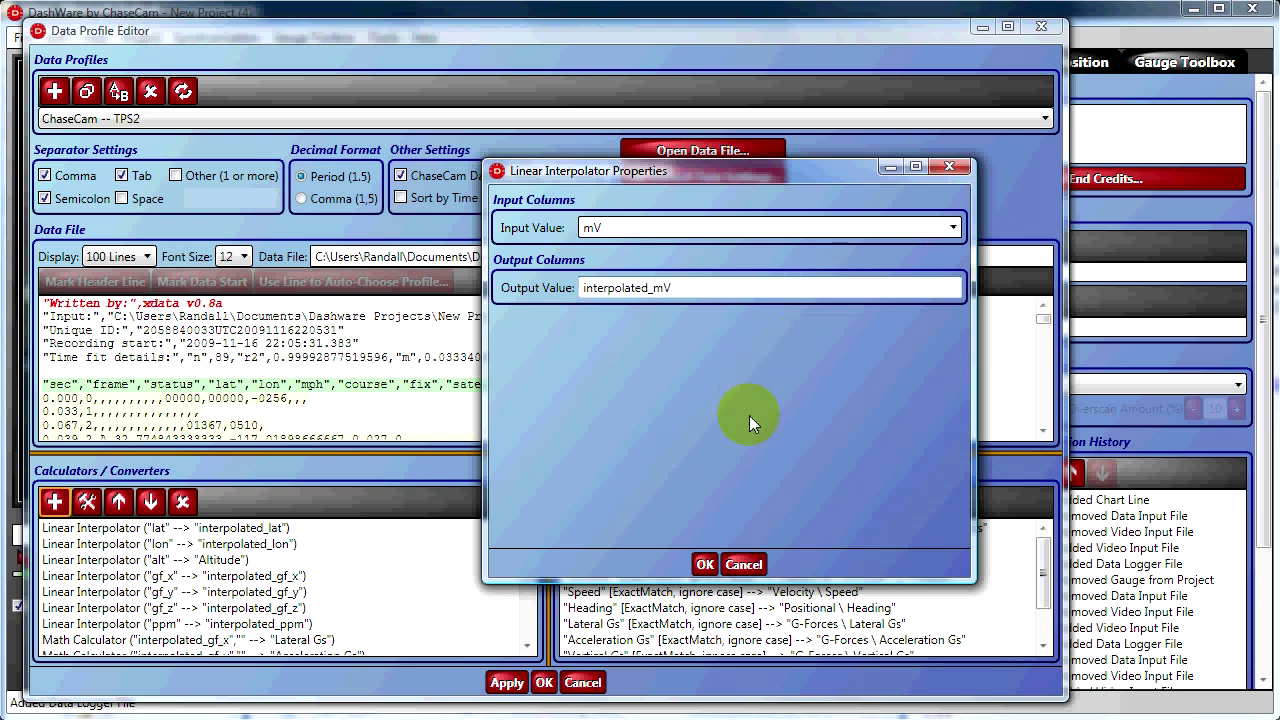
click(705, 564)
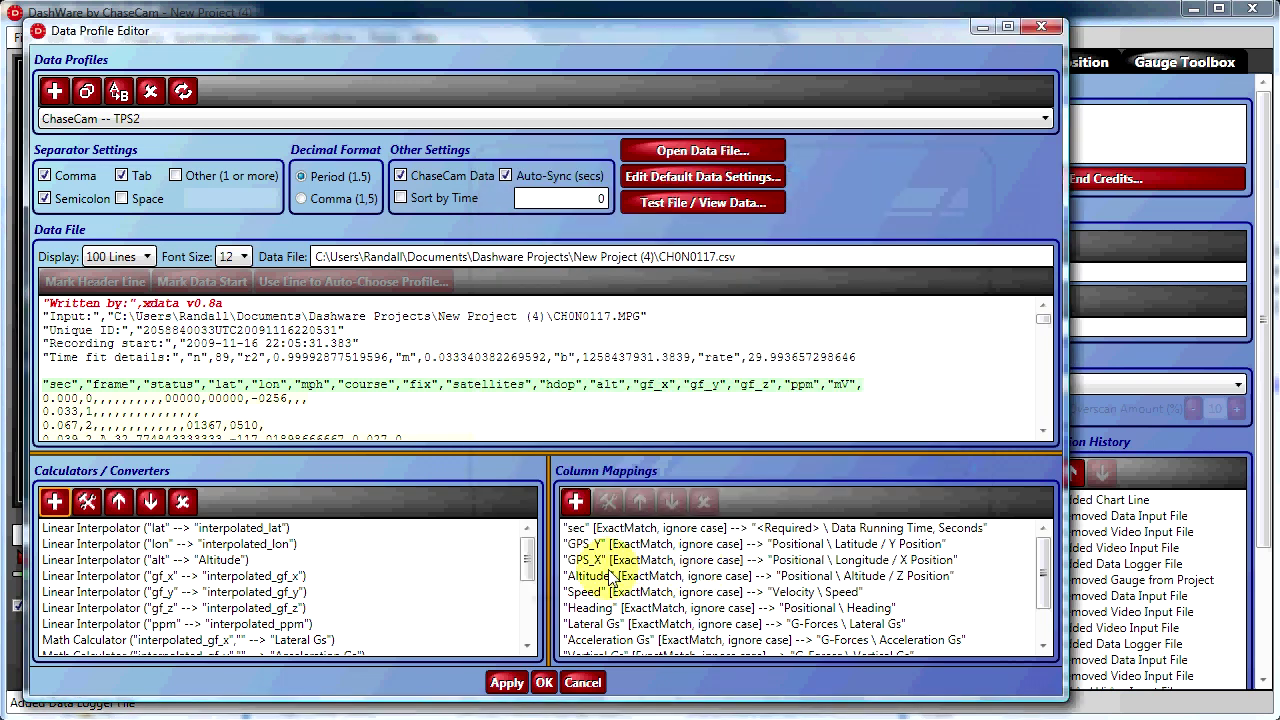
drag(523, 560, 523, 634)
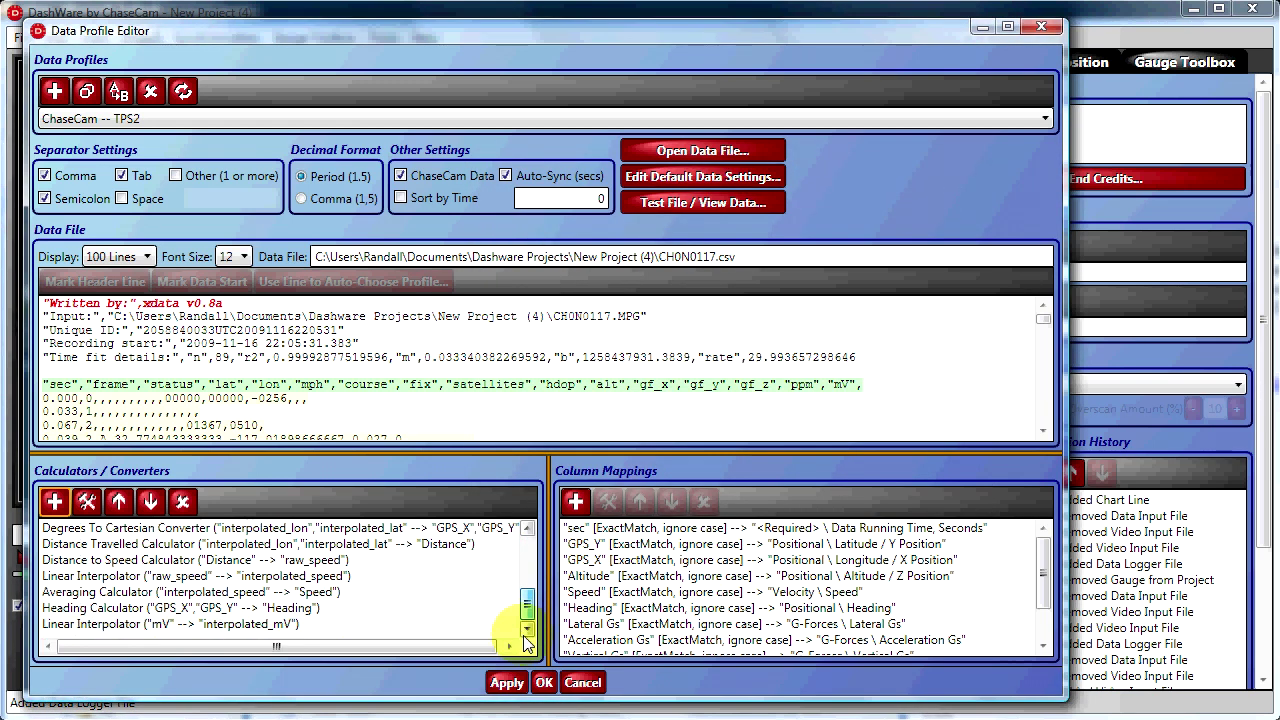
click(243, 625)
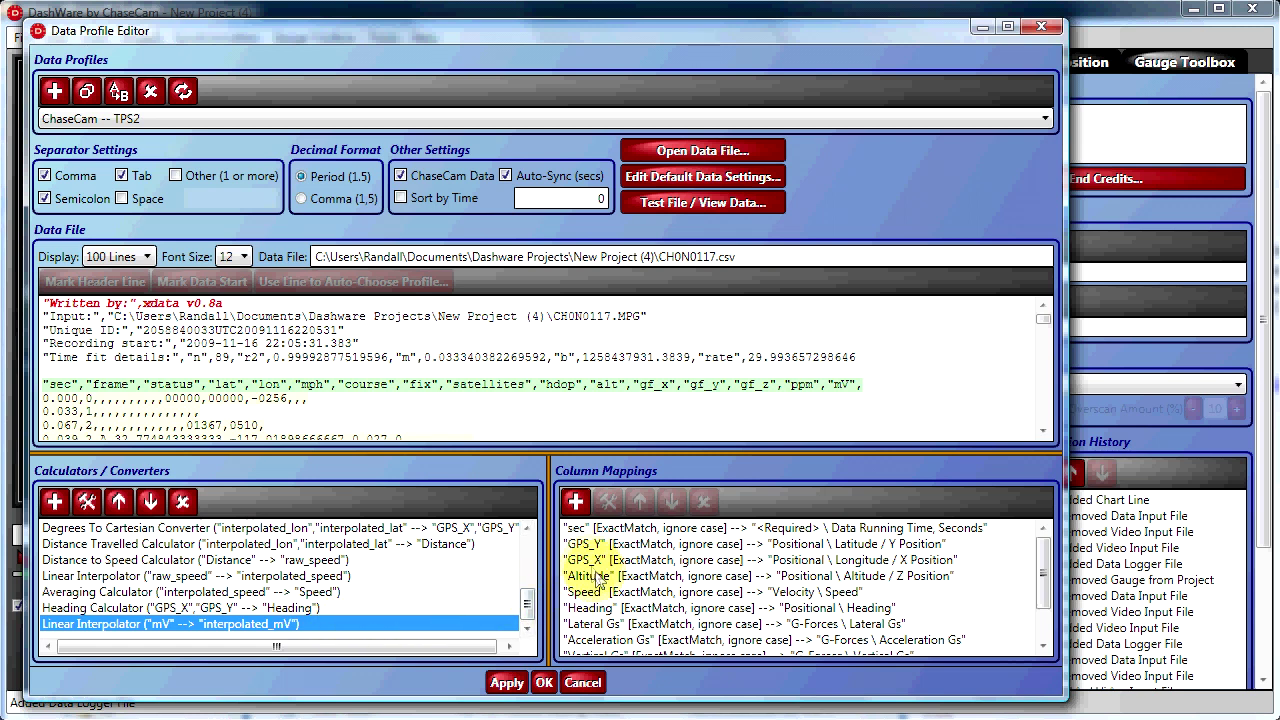
Map the interpolated_mV column to Throttle Position in the Steering, Throttle, Brakes category and save the data profile.
click(577, 501)
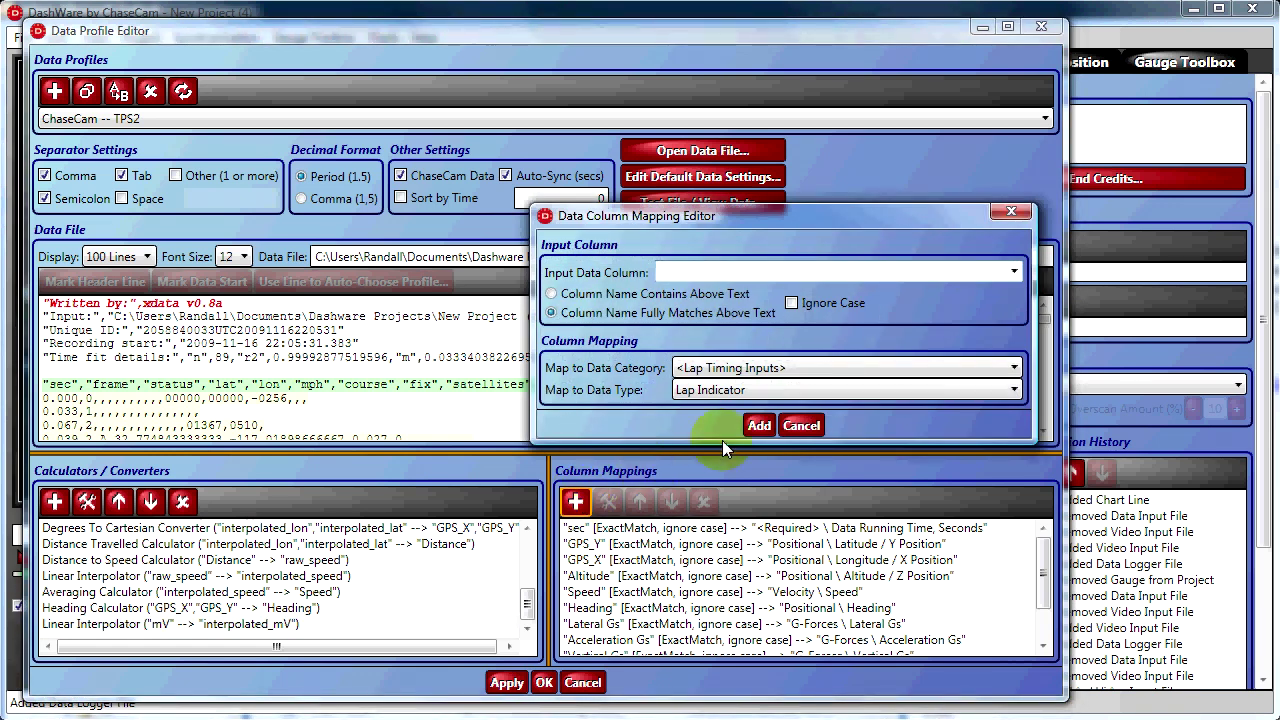
click(1013, 273)
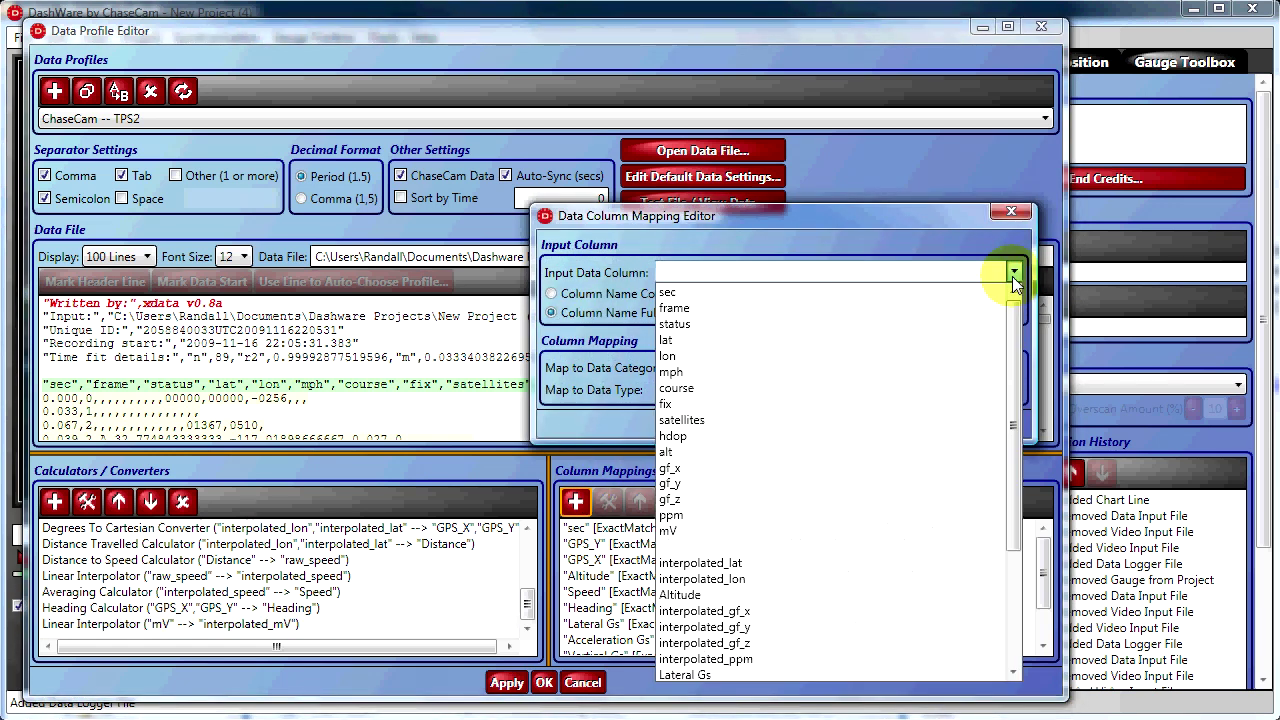
drag(1017, 320, 1003, 471)
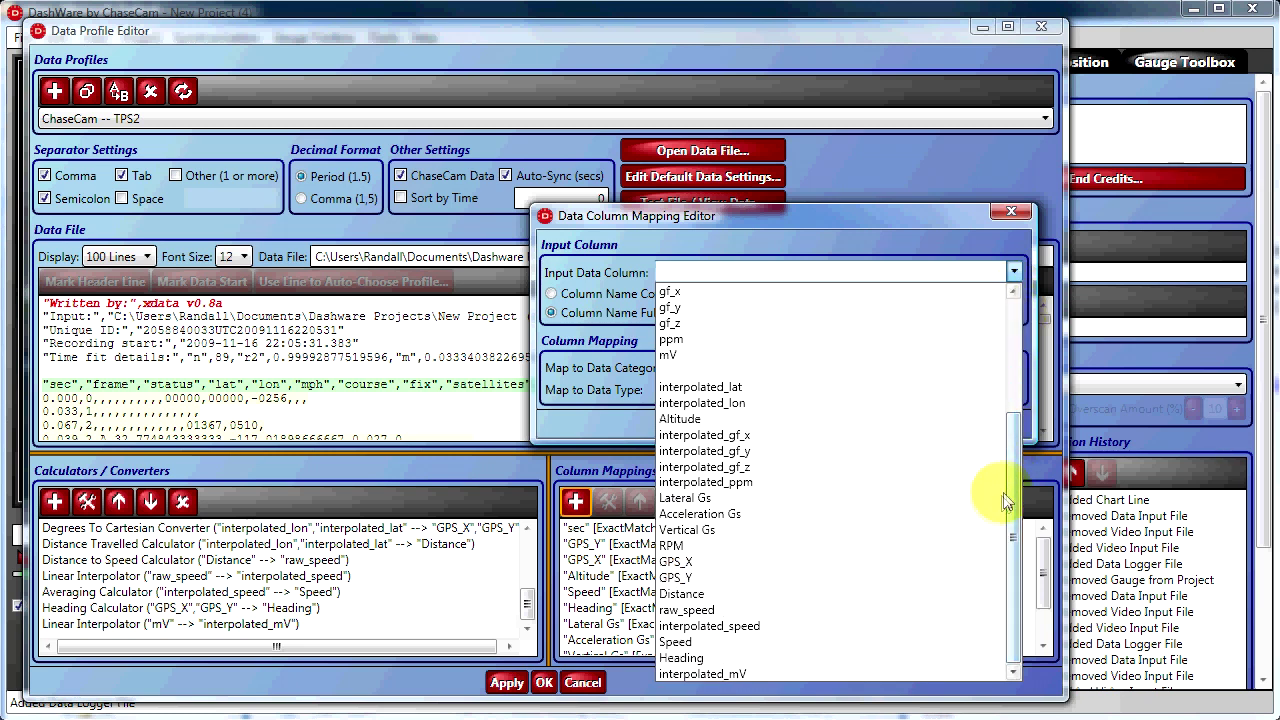
click(834, 673)
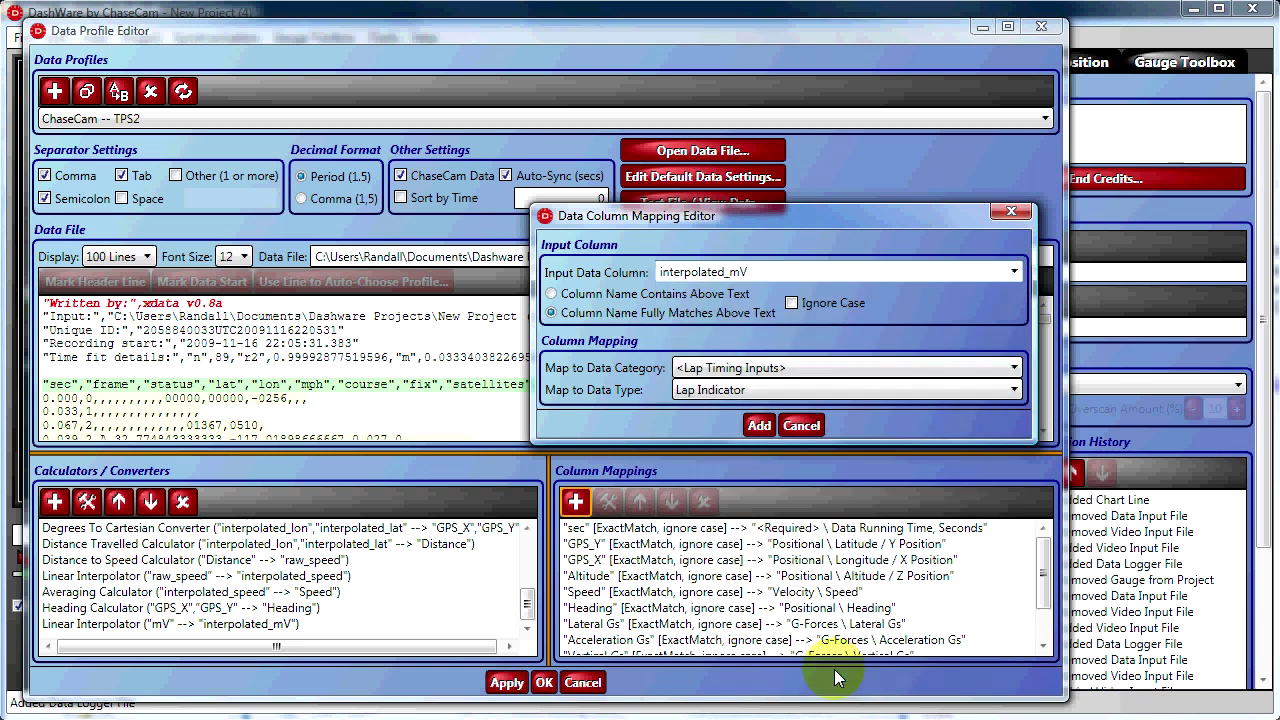
click(1014, 368)
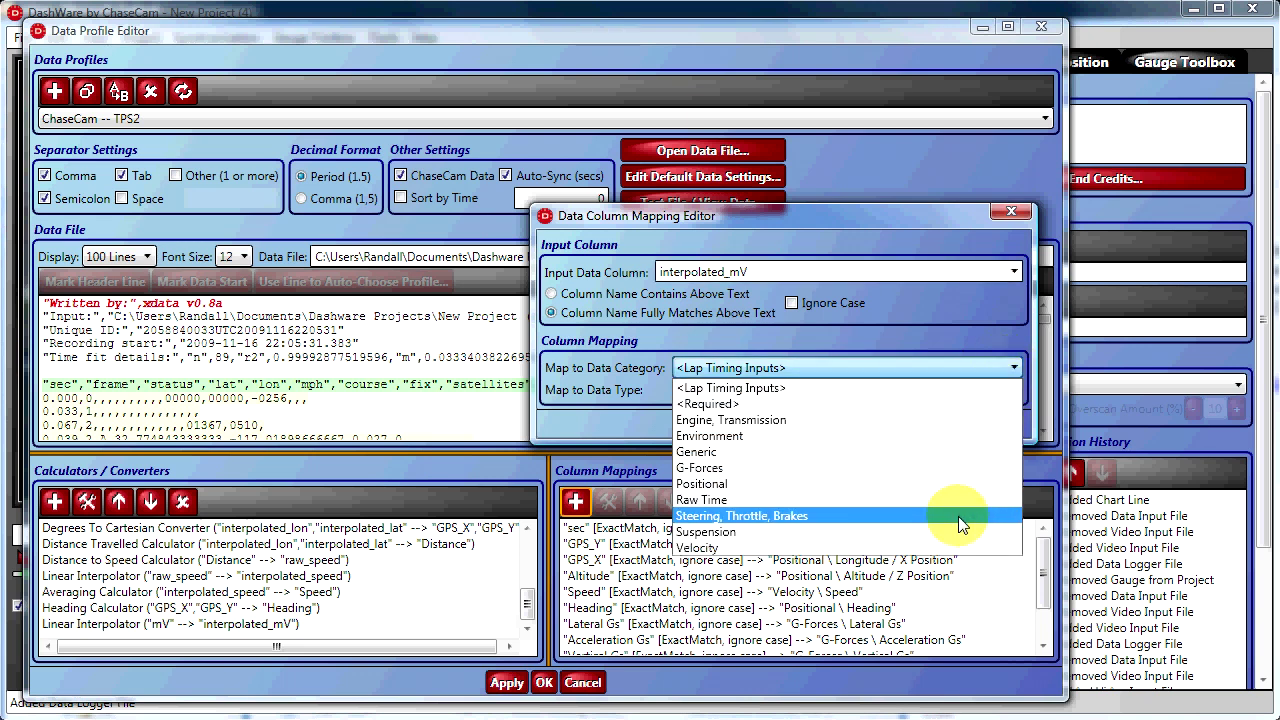
click(958, 516)
click(1015, 390)
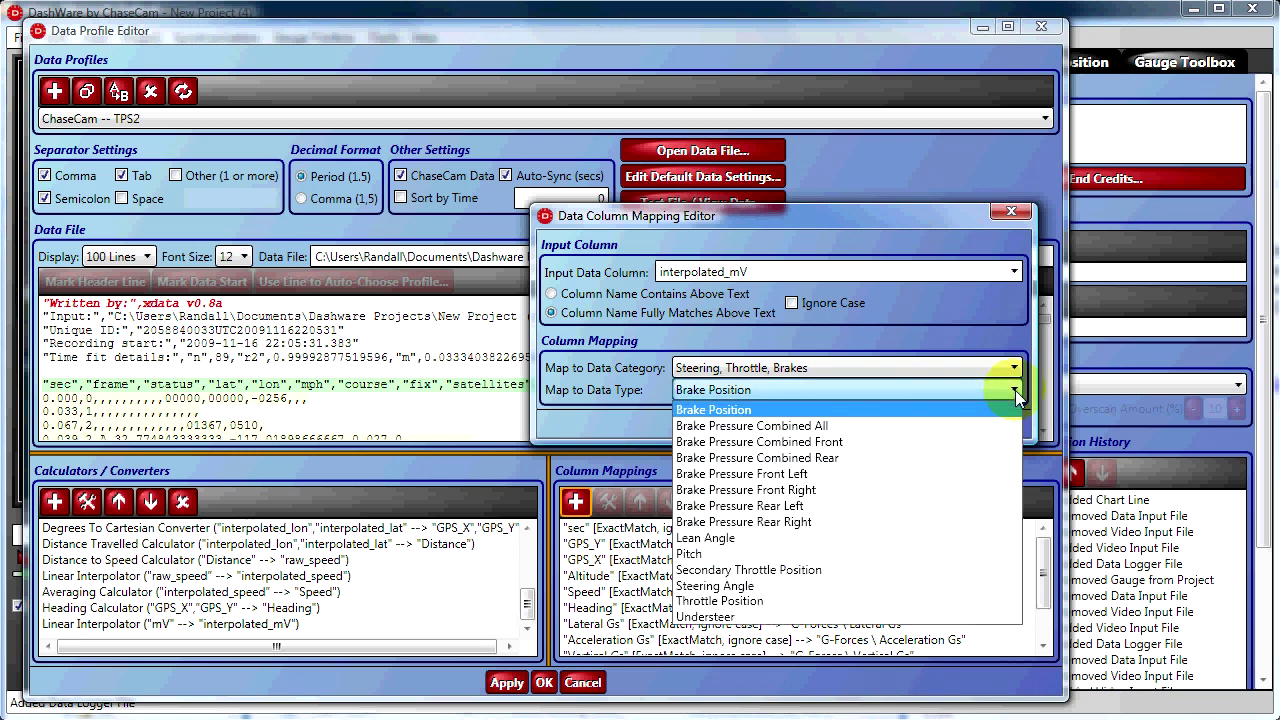
click(900, 600)
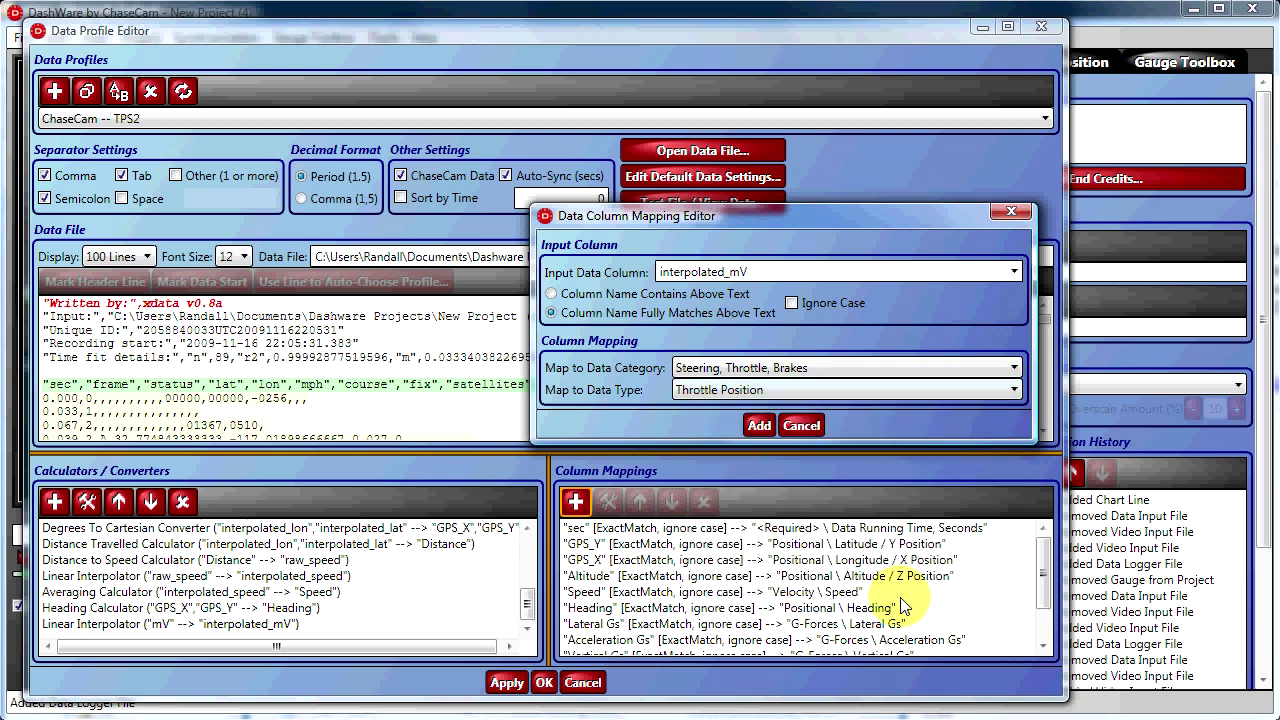
click(759, 425)
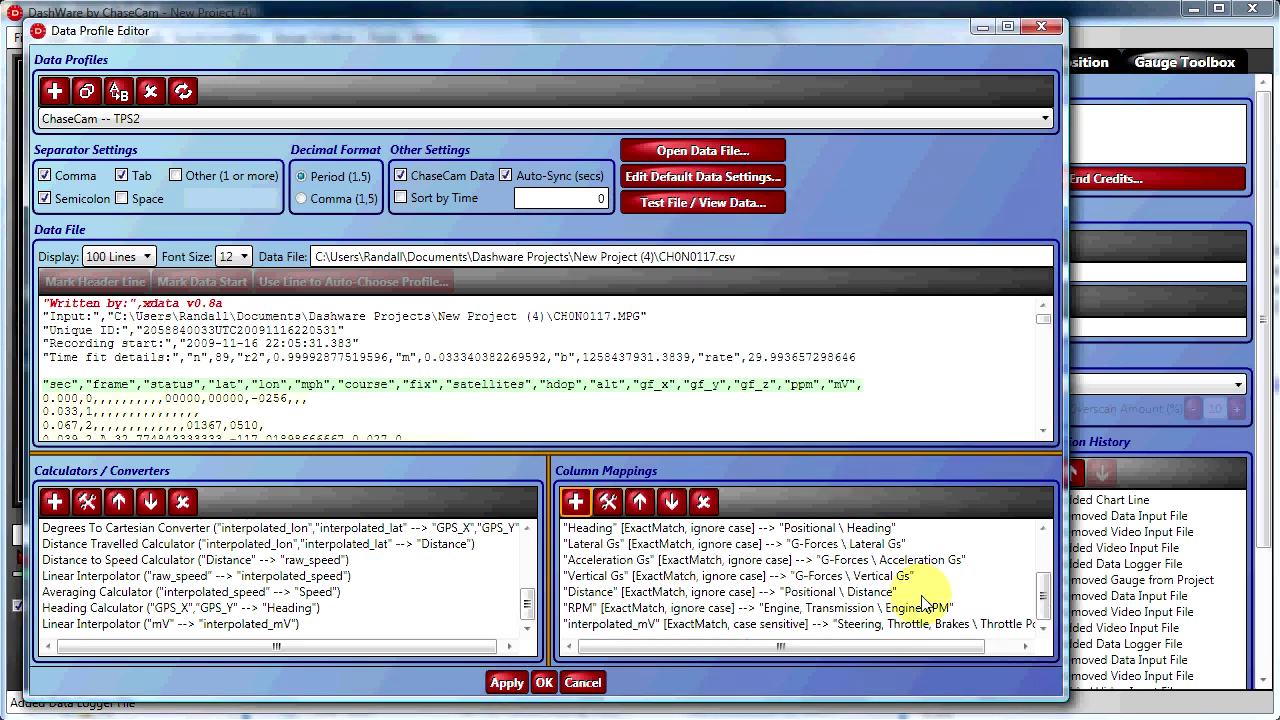
click(904, 626)
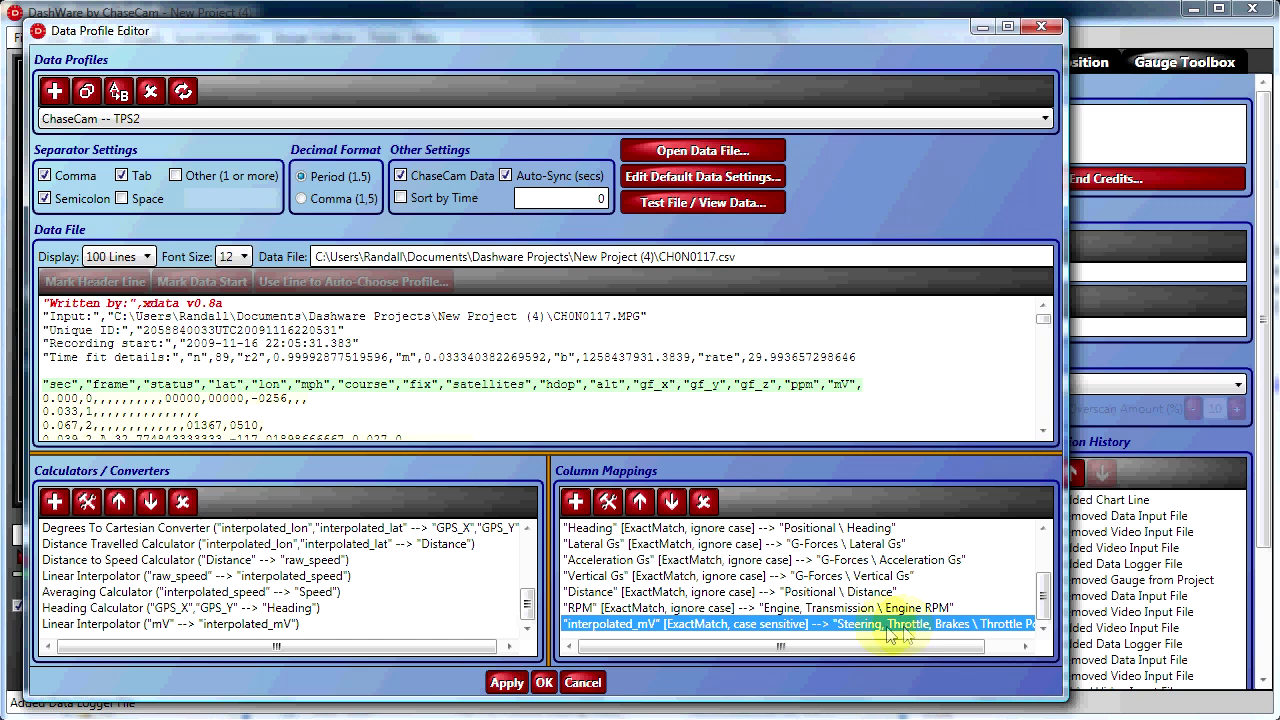
click(545, 682)
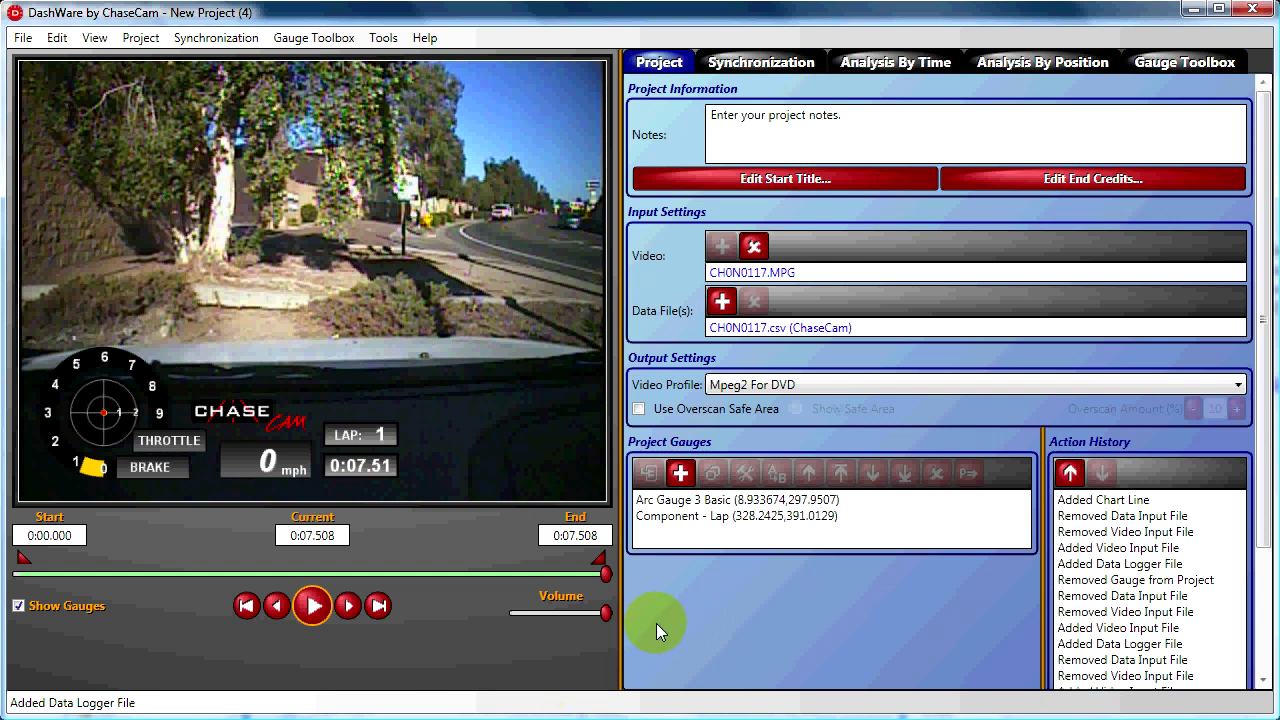
Remove the CH0N0117.csv data file and the CH0N0117.MPG video from the project.
click(740, 327)
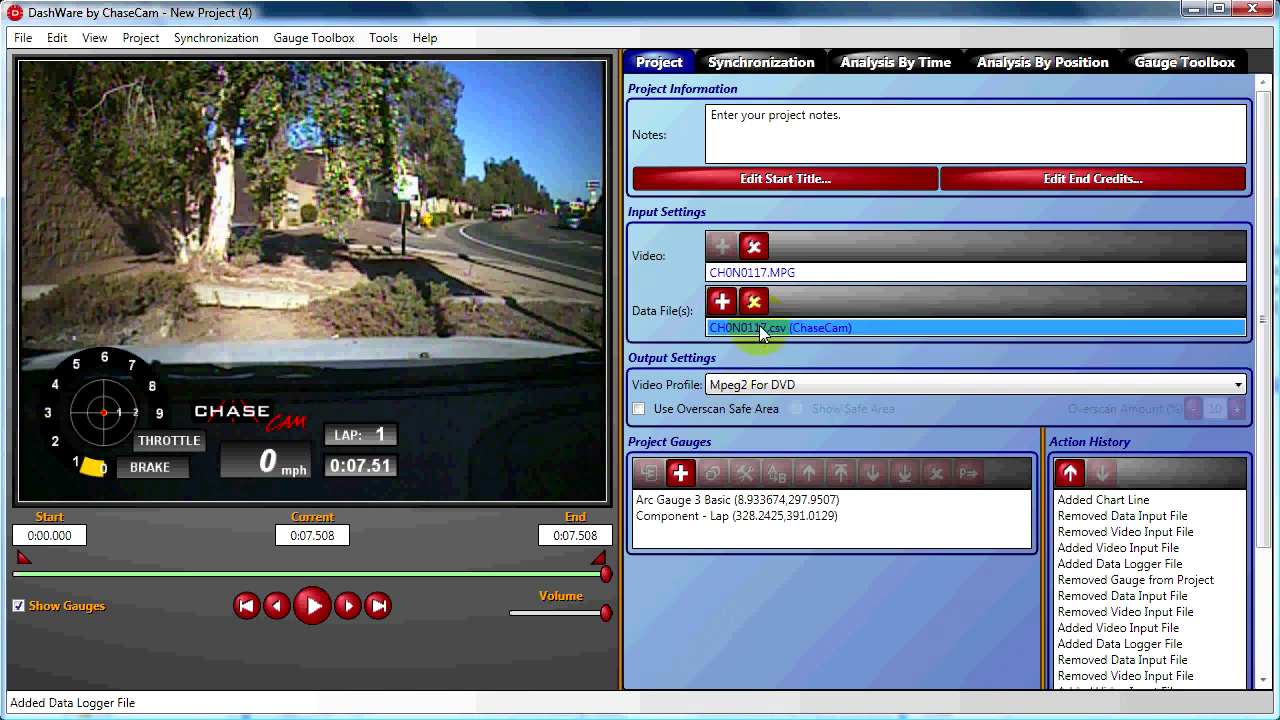
click(754, 302)
click(760, 272)
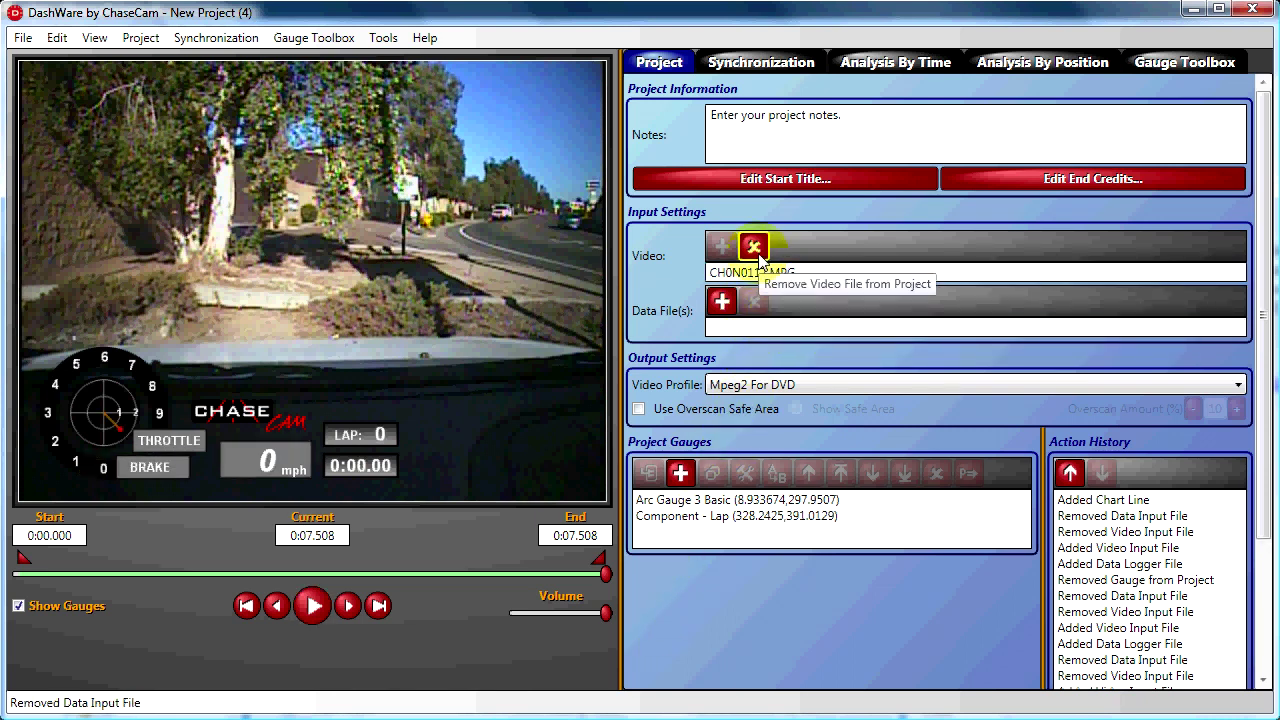
click(756, 249)
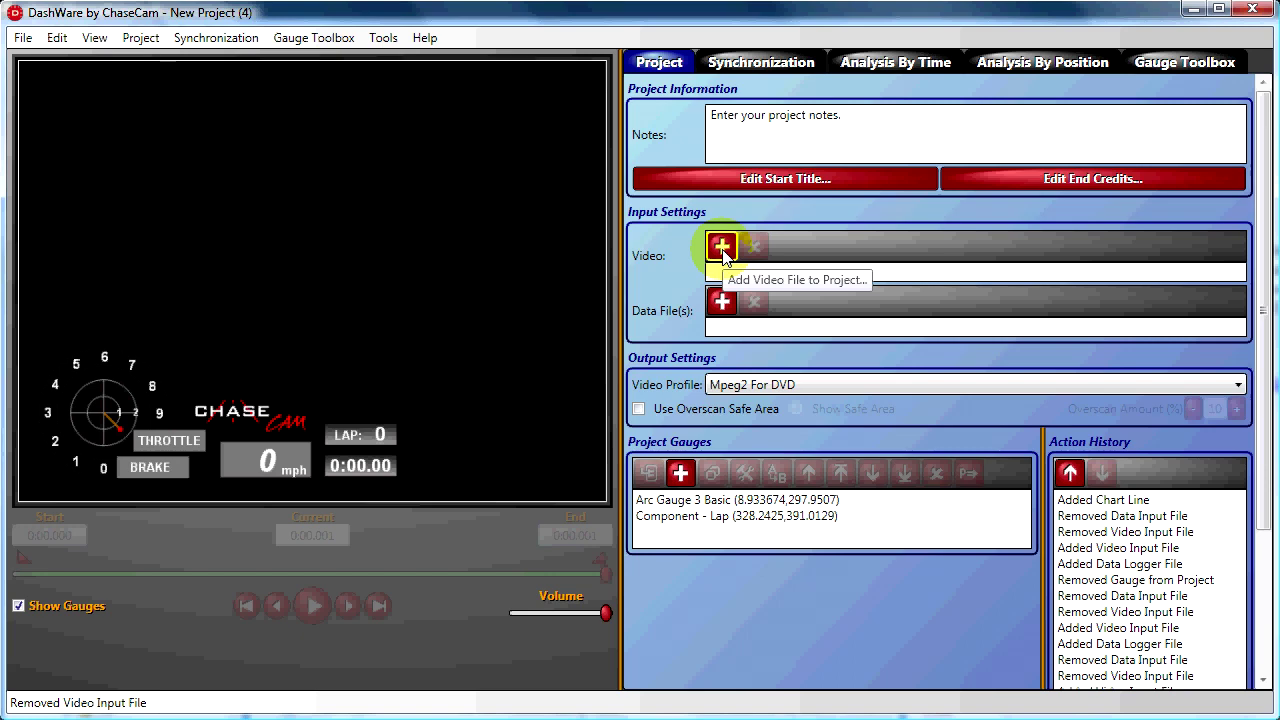
Add the video CH0N0117.MPG to the project and extract its embedded ChaseCam data.
click(723, 252)
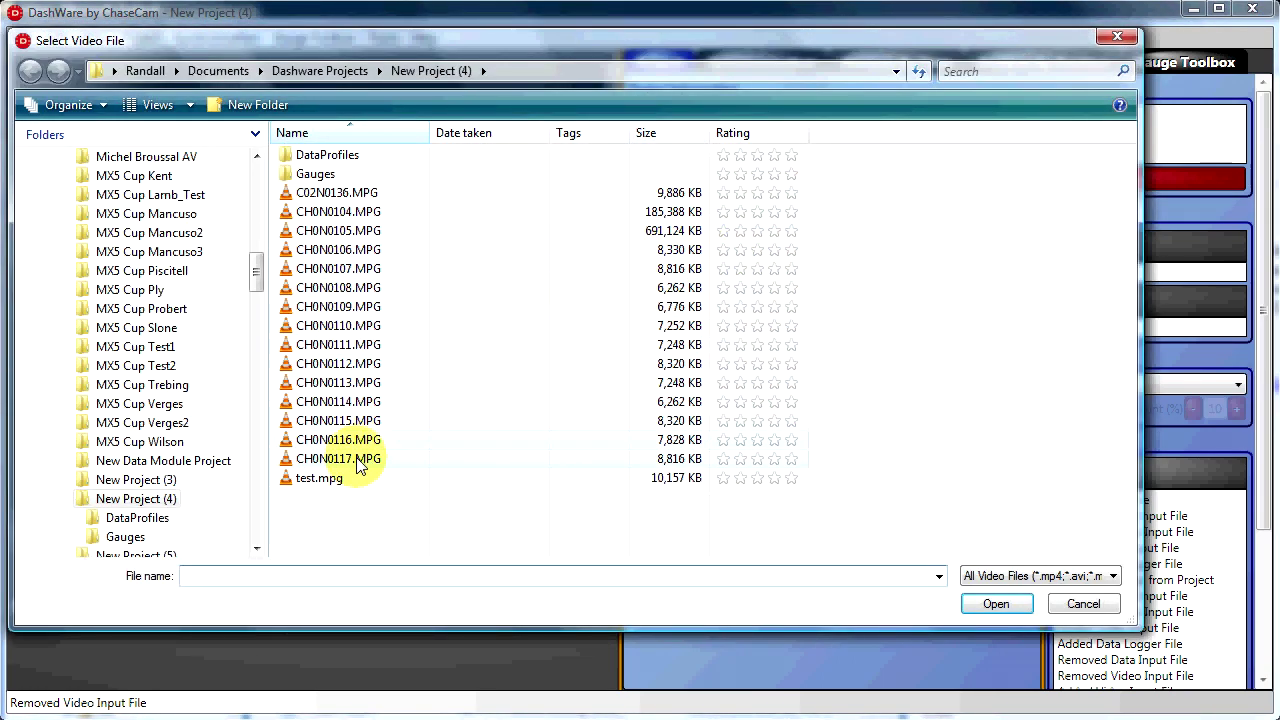
double_click(357, 461)
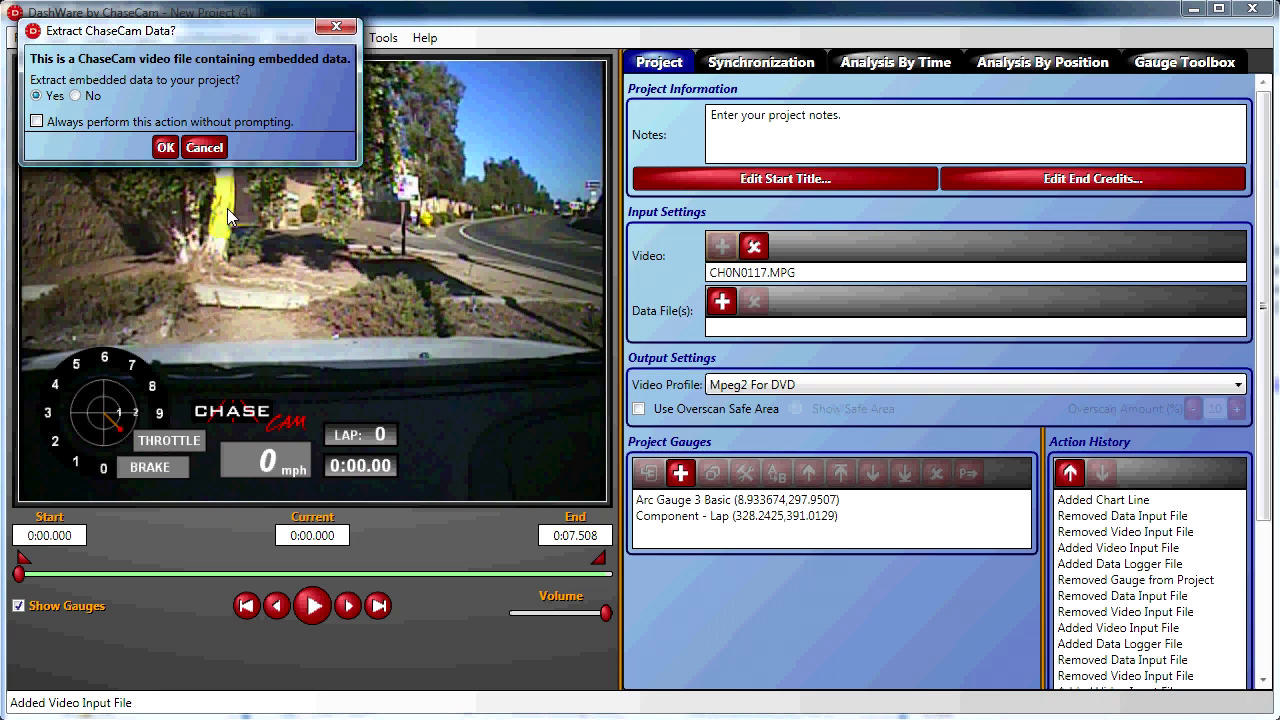
click(166, 148)
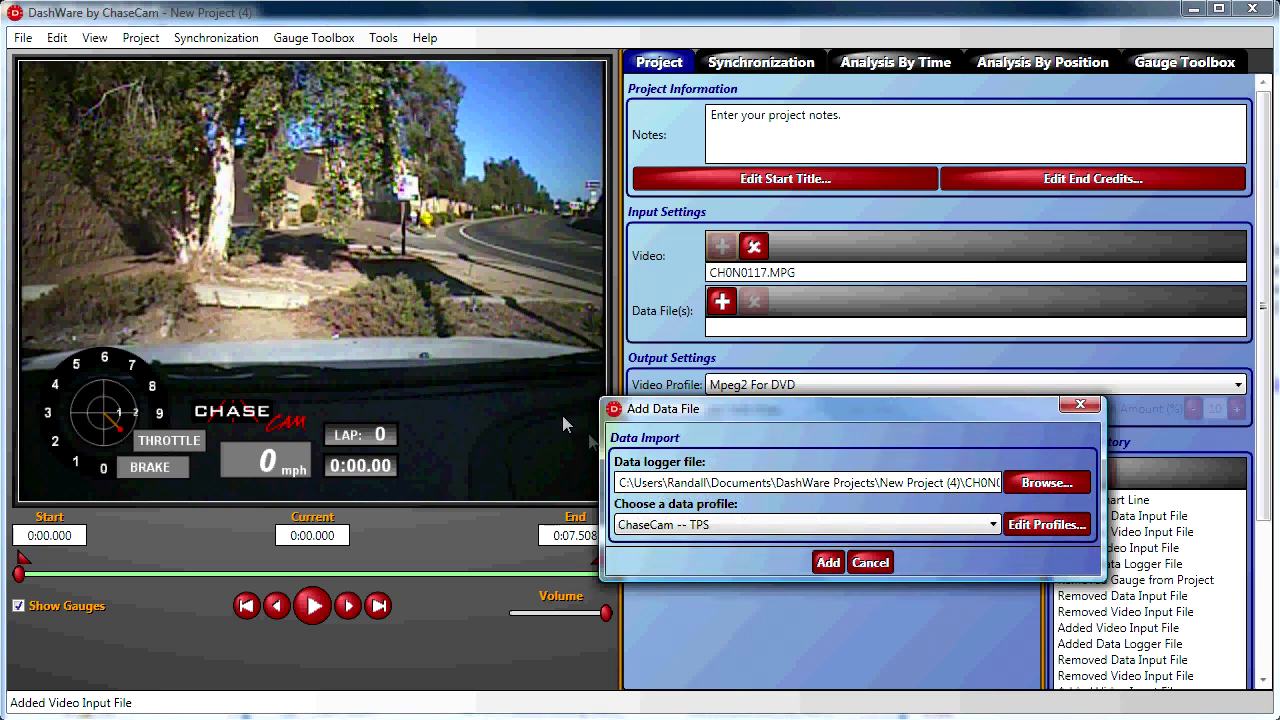
Import the data file with the ChaseCam -- TPS2 profile for a 4-cylinder vehicle and play the video to check the gauges.
click(735, 522)
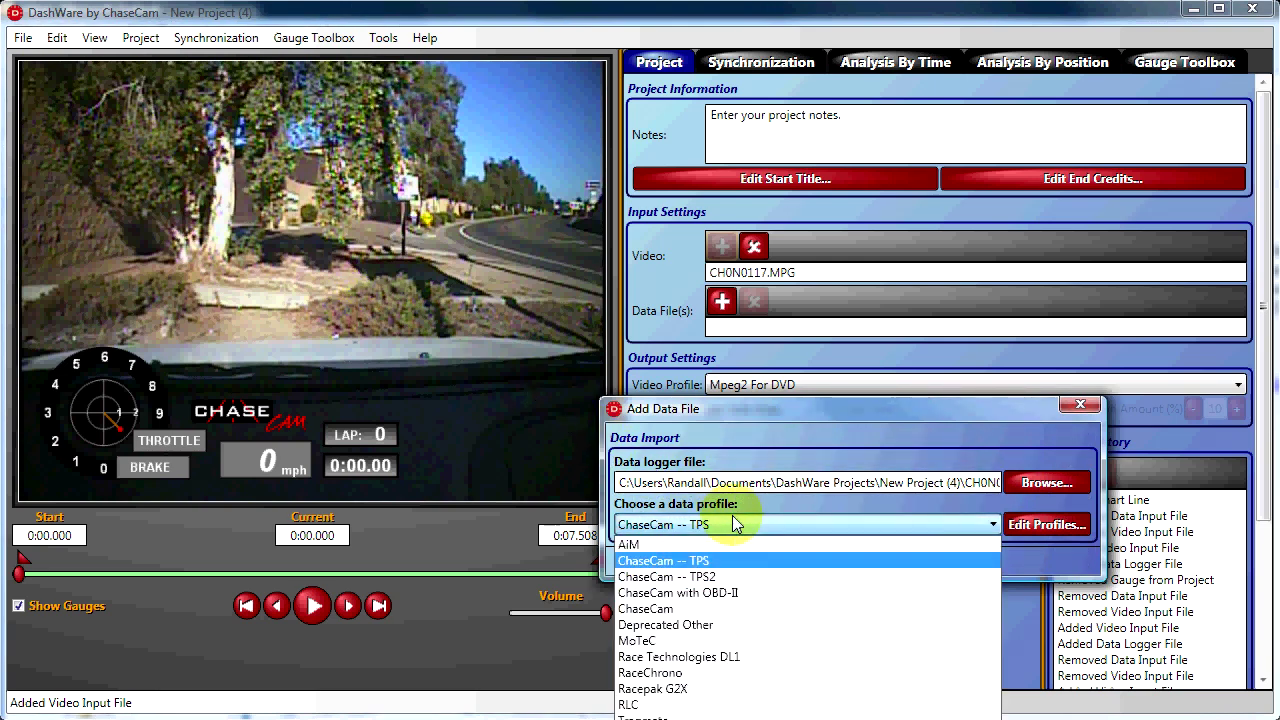
click(716, 577)
click(828, 564)
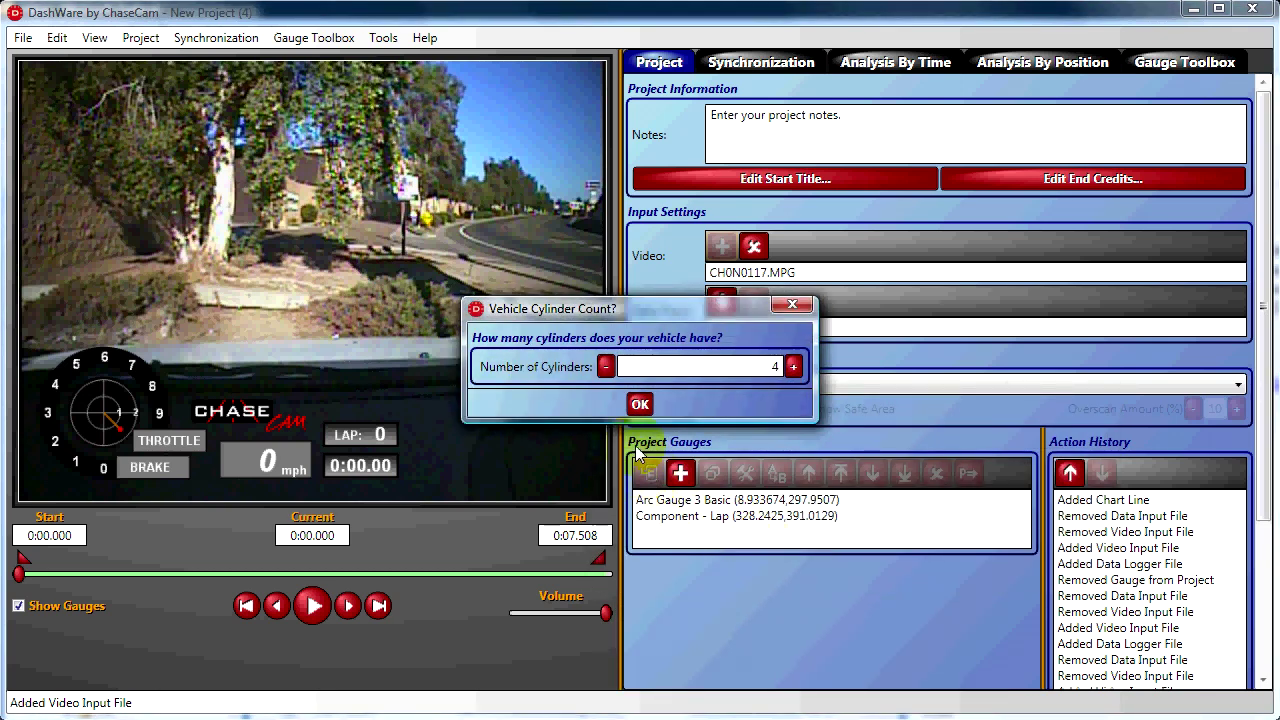
click(640, 405)
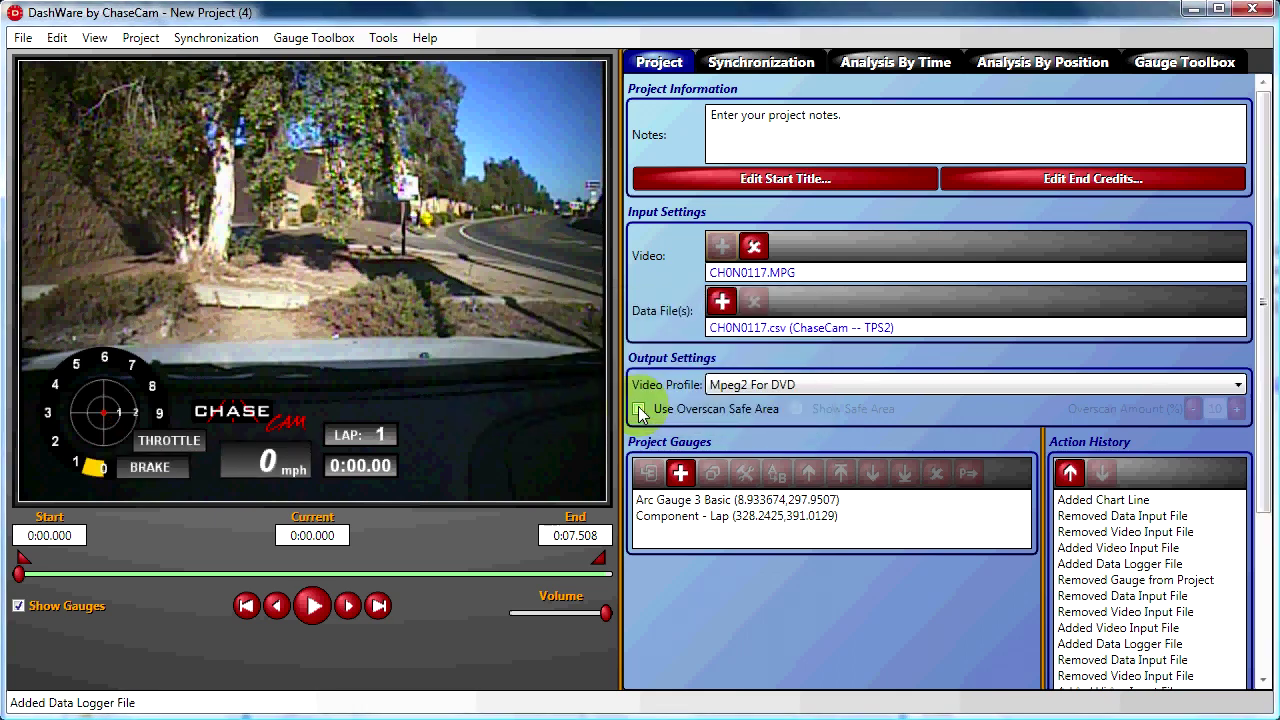
click(312, 610)
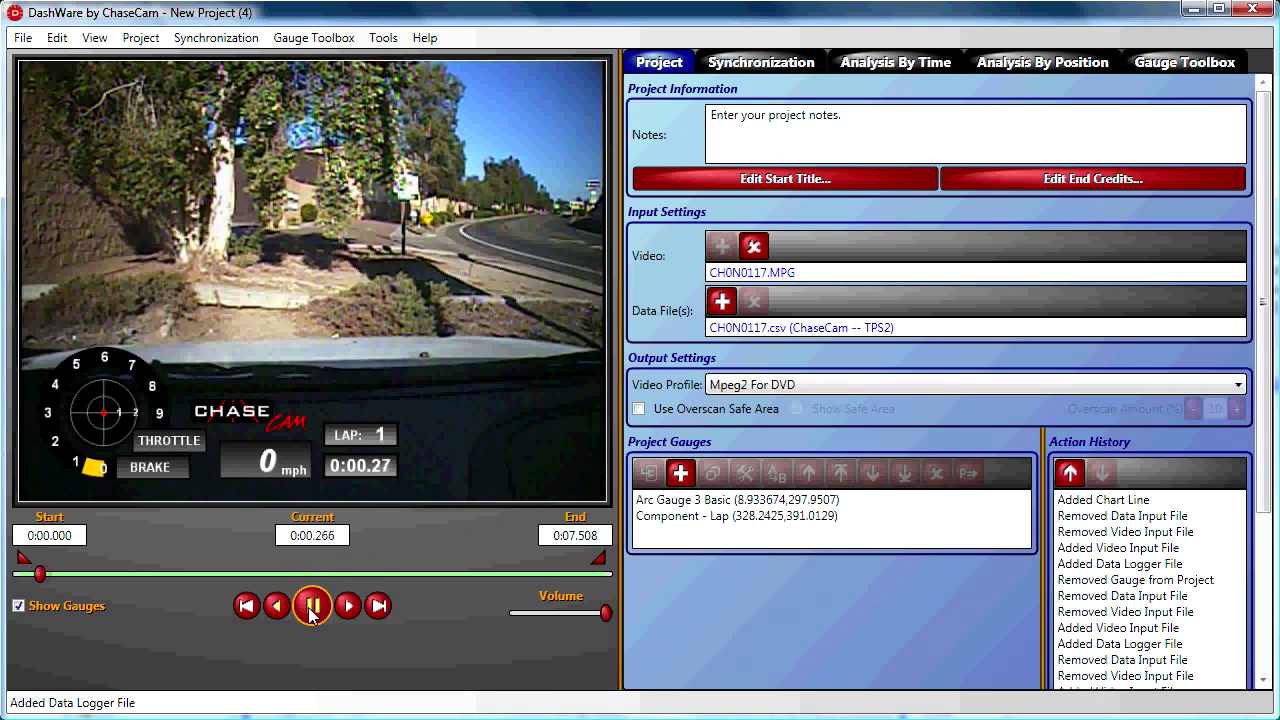